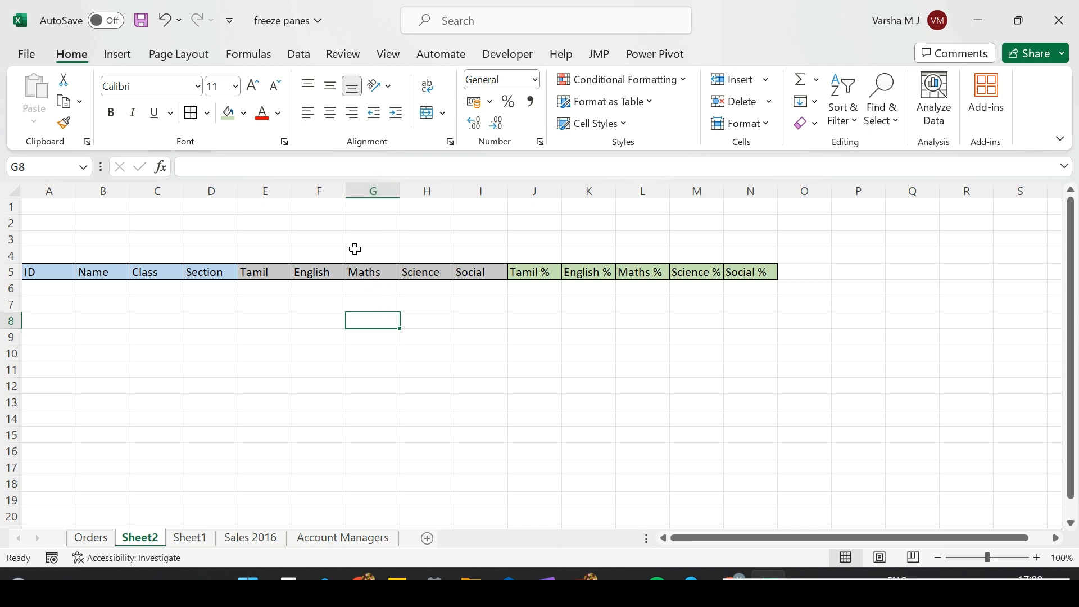
left_click(431, 318)
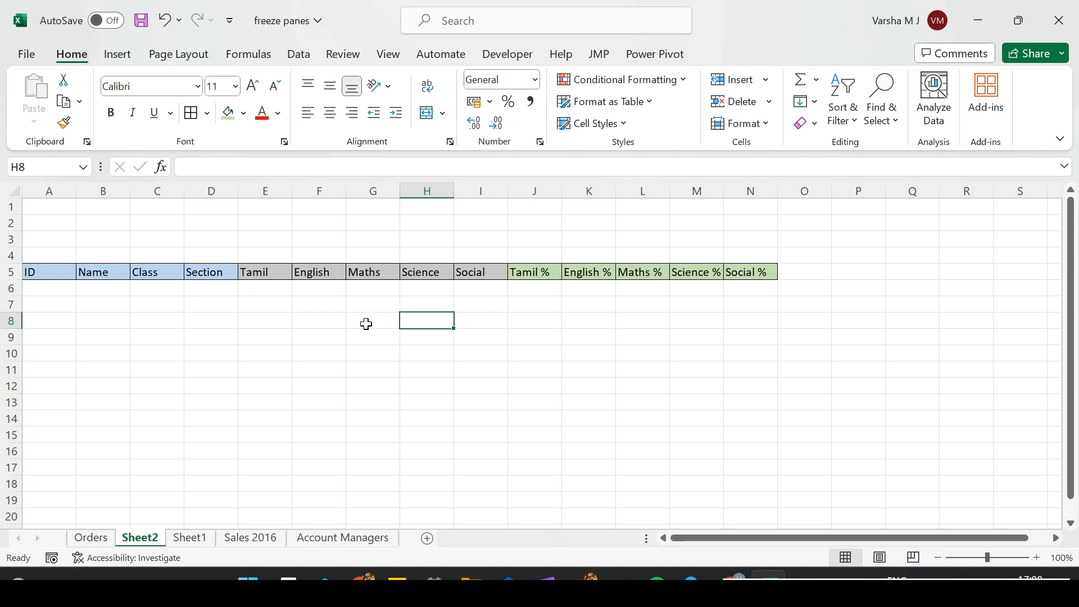
double_click(431, 324)
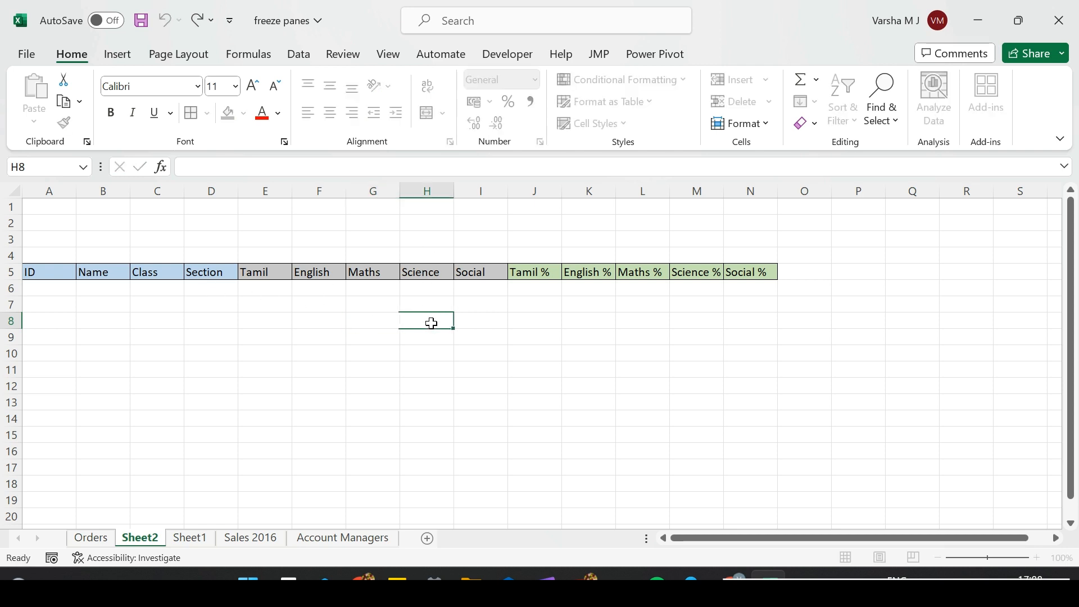
left_click_drag(430, 323, 382, 324)
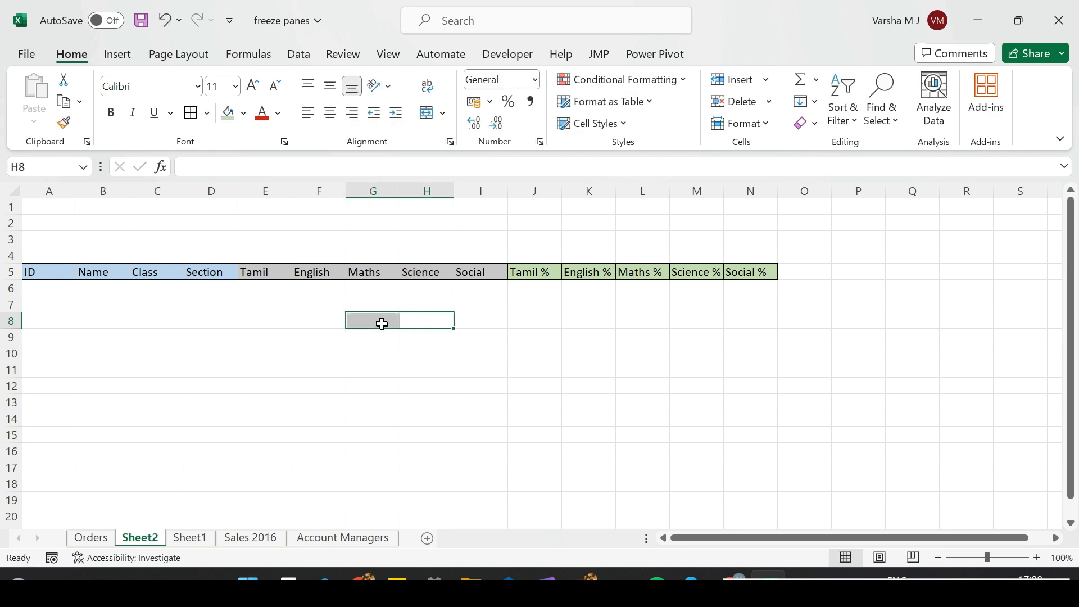
left_click(448, 350)
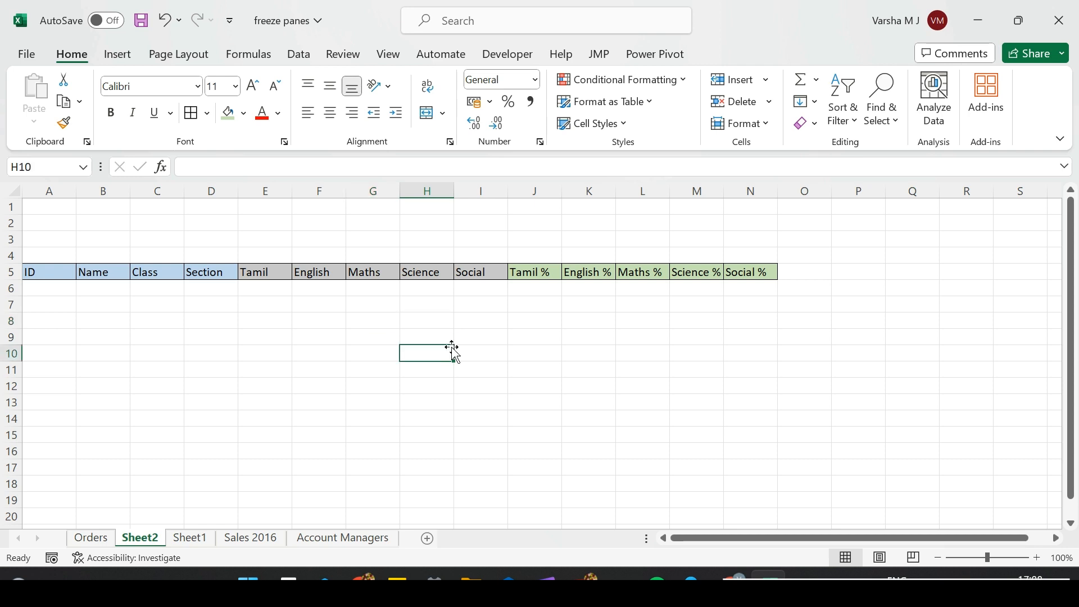
- Merge and center cells I9 and J9, and unmerge them again
left_click(503, 335)
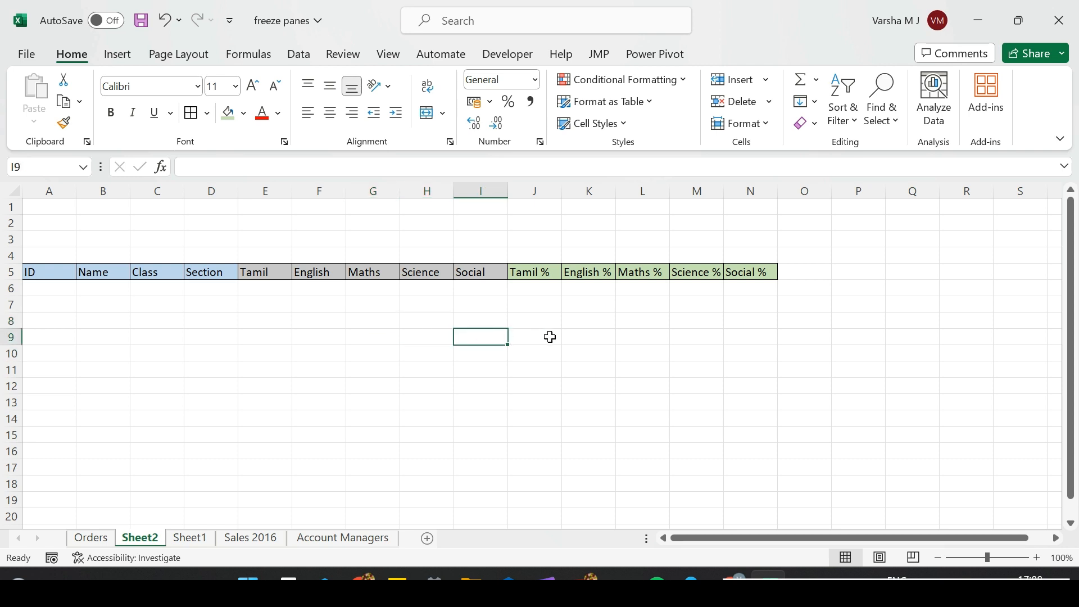
key("shift")
key("shift")
key("shift")
key("shift")
key("shift")
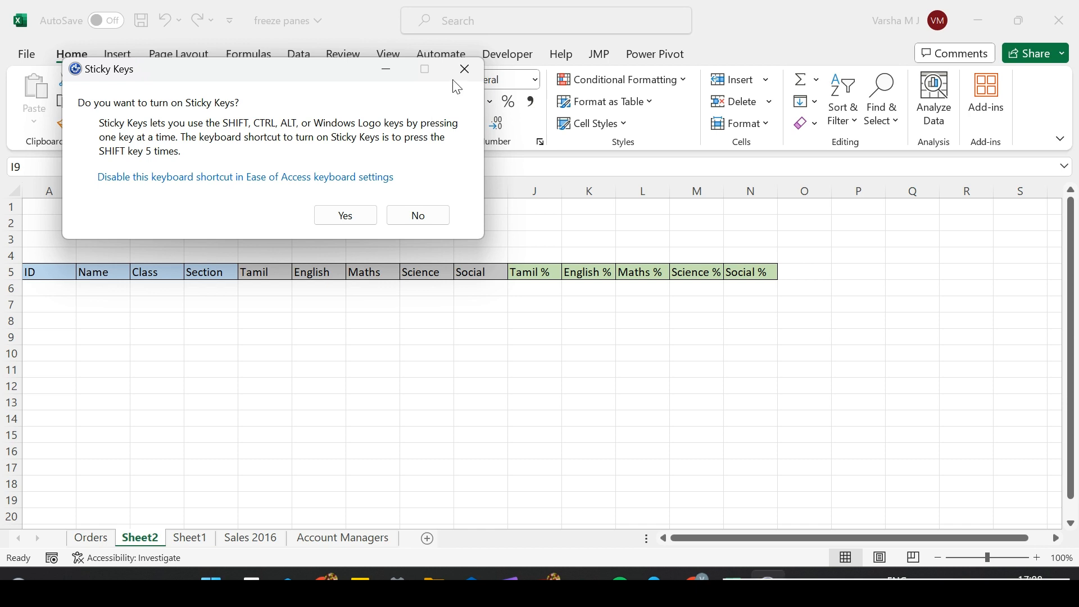
left_click(455, 70)
key("shift+Right")
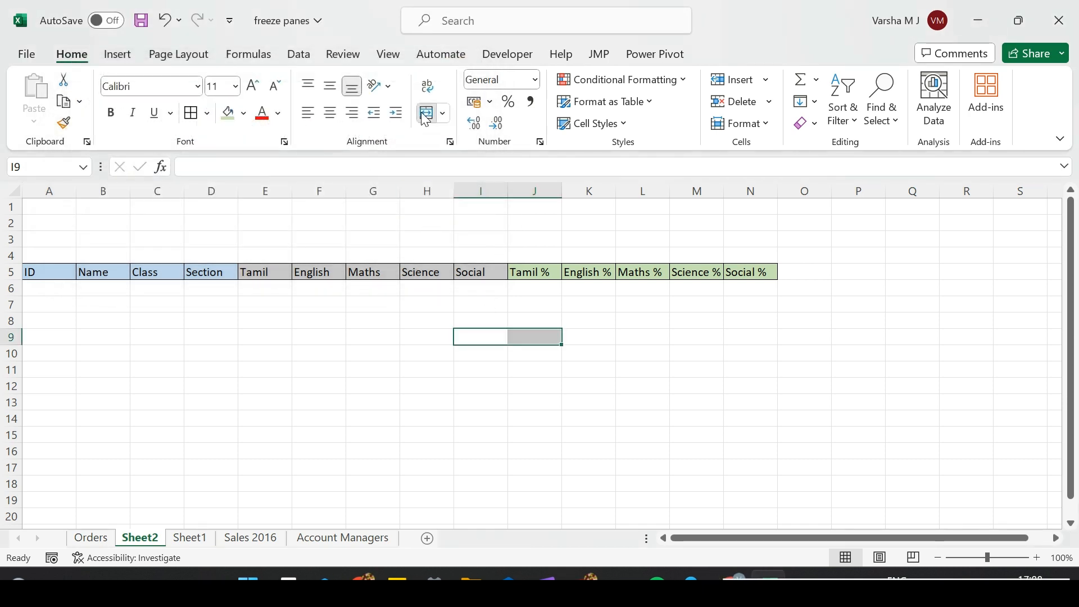
left_click(425, 116)
left_click(513, 368)
left_click(508, 332)
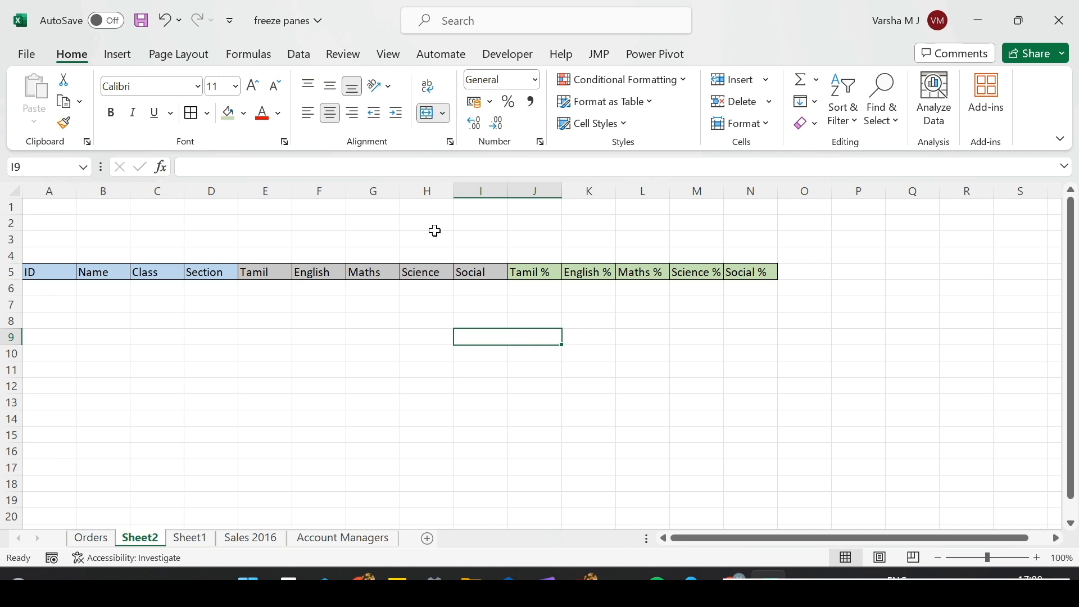
left_click(428, 119)
left_click(512, 372)
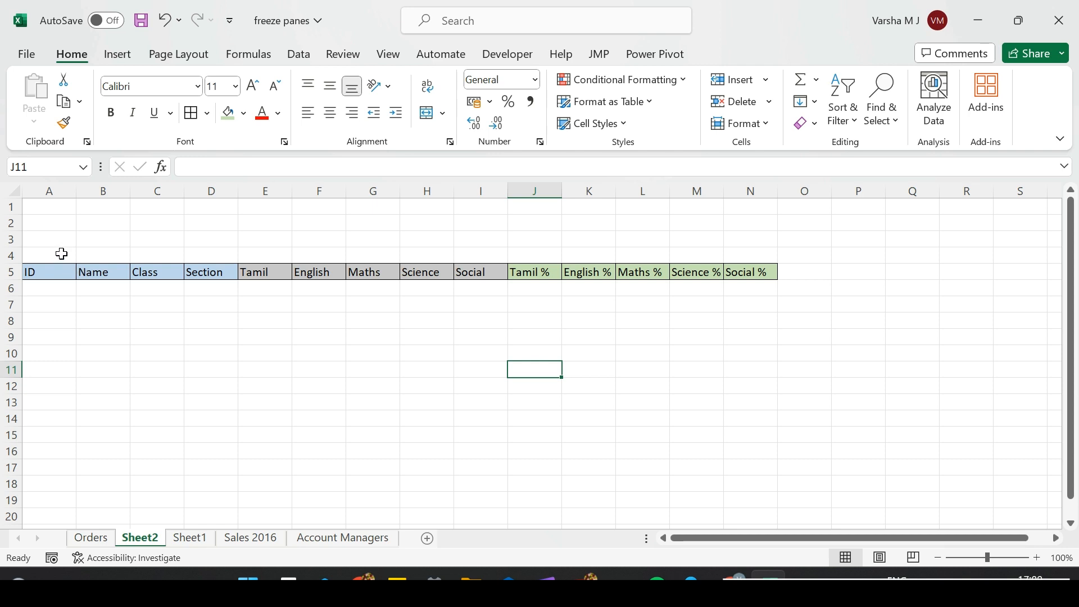
- Merge and center cells A4:D4 above the ID, Name, Class and Section headers
left_click(220, 252, "shift")
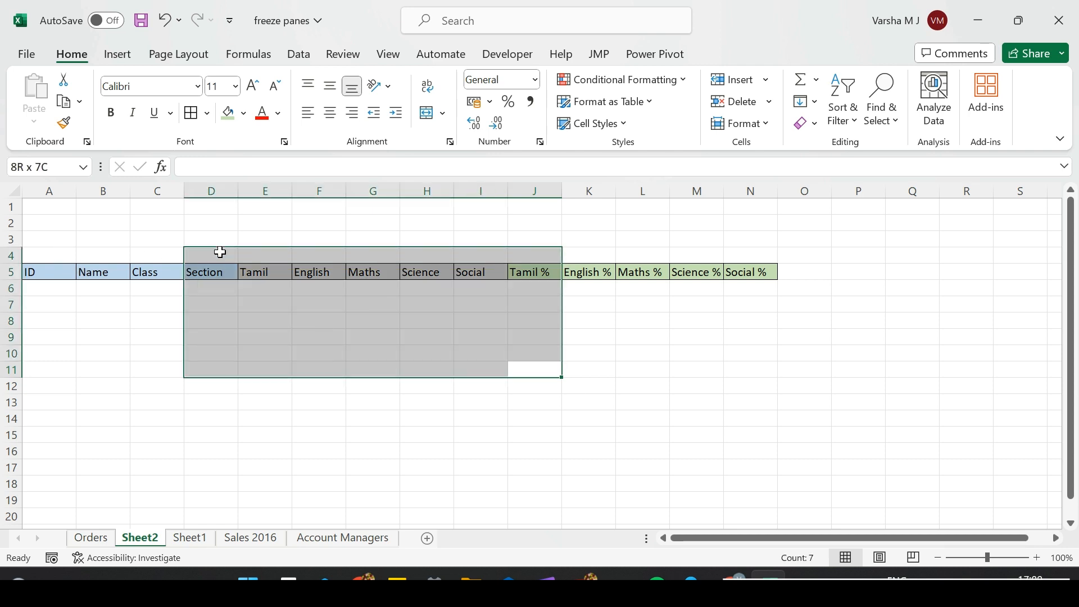
left_click(219, 253)
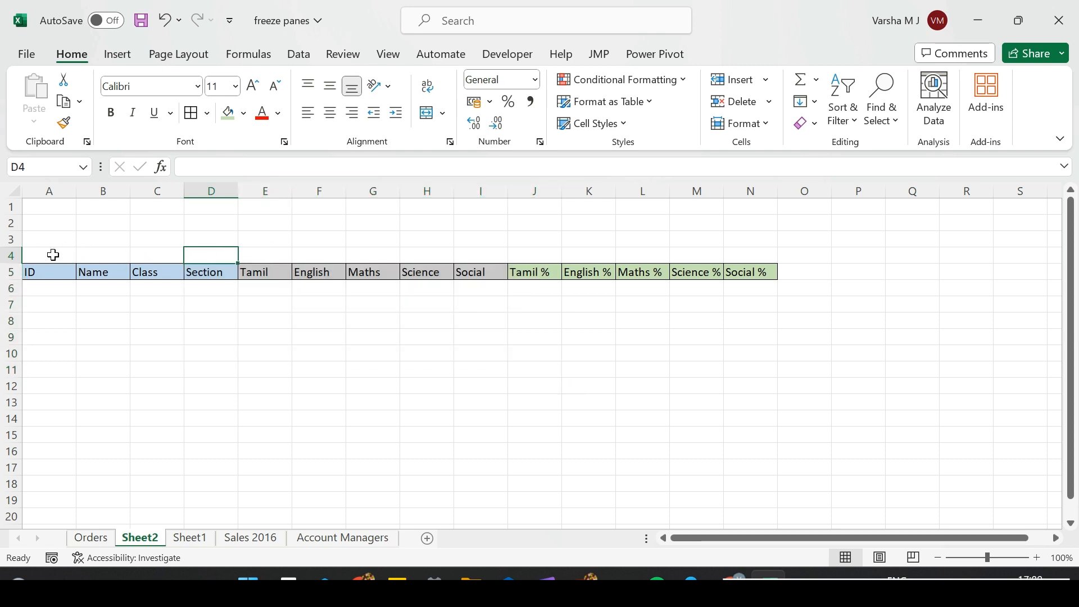
left_click_drag(53, 255, 200, 255)
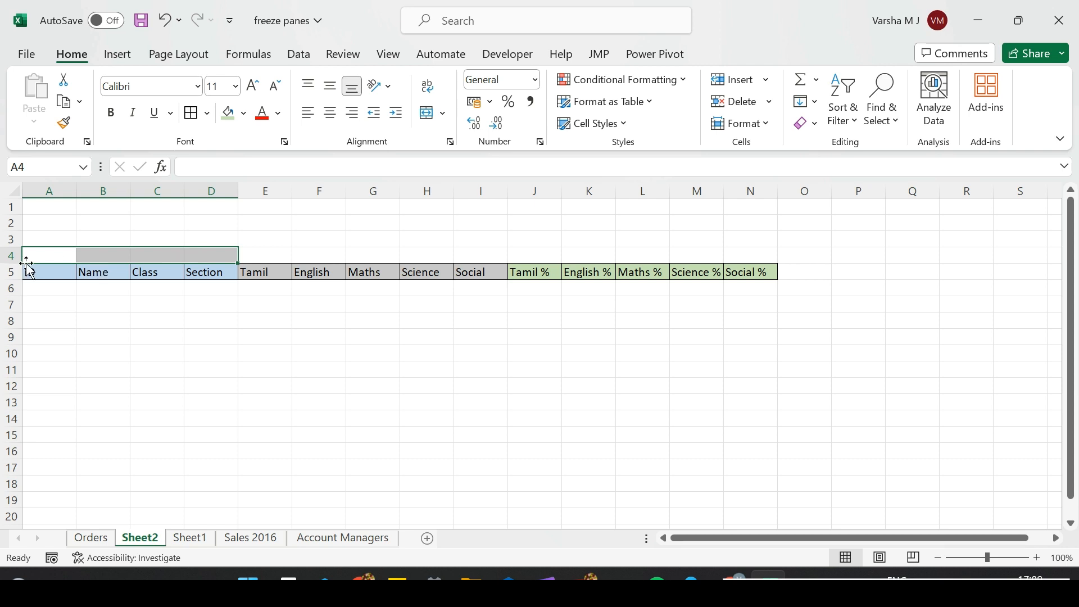
left_click(433, 119)
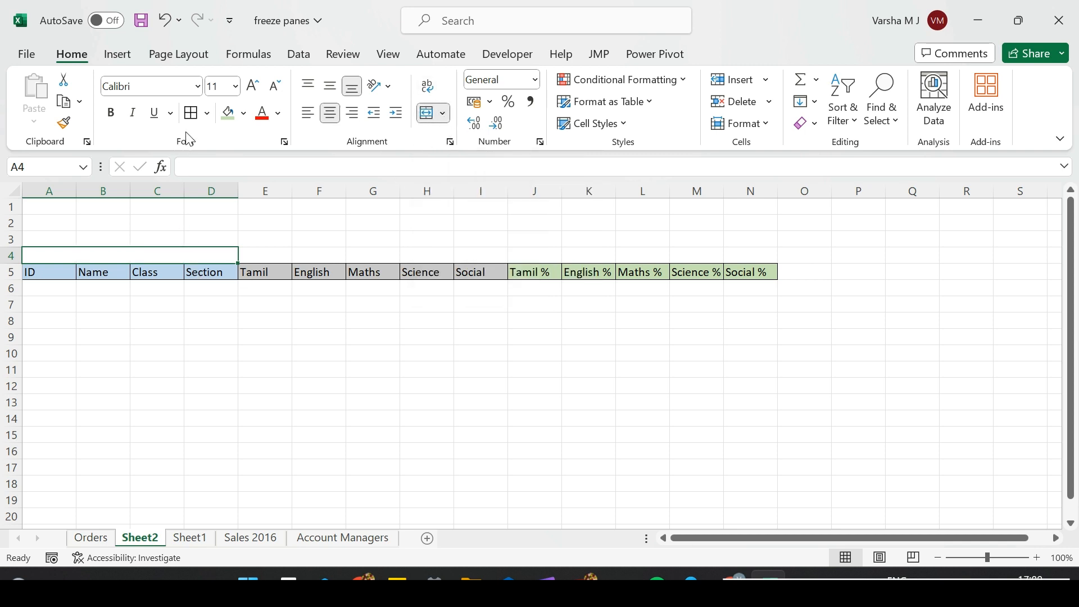
left_click(192, 336)
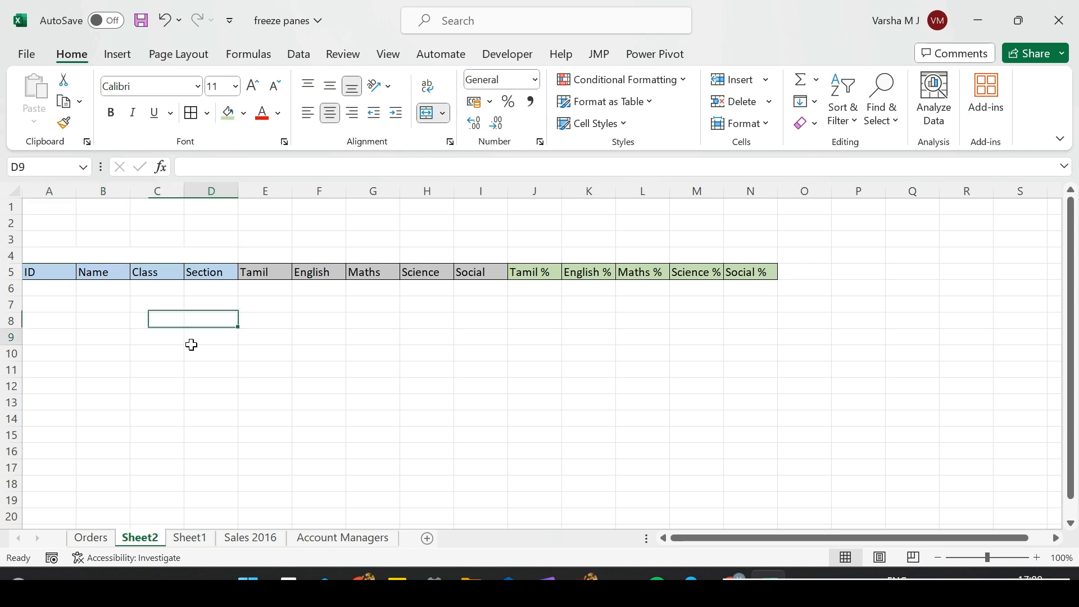
- Apply borders to the merged cell above the ID to Section headers
left_click(158, 254)
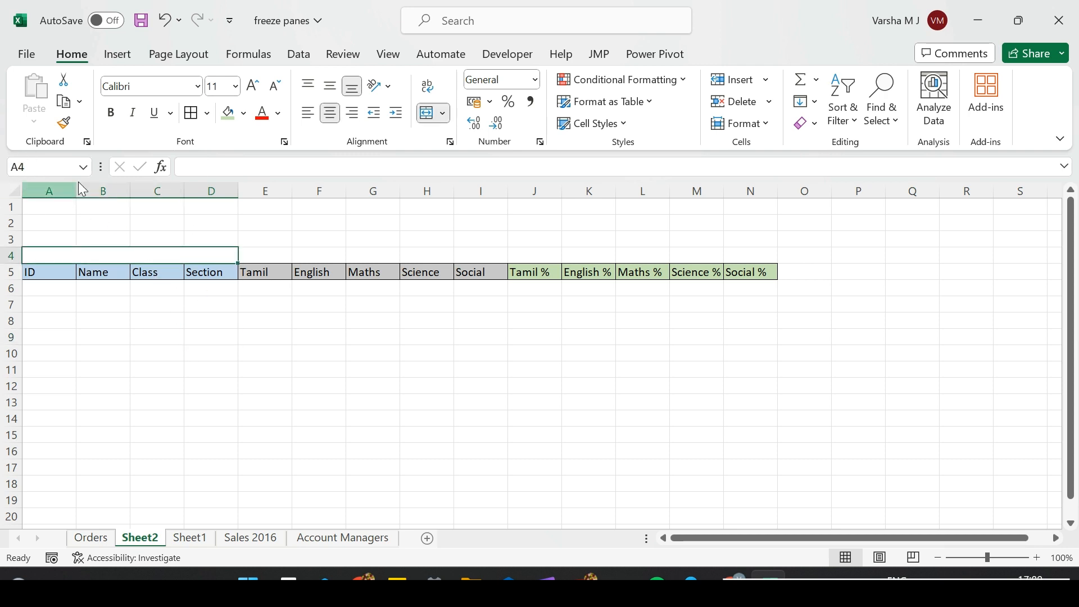
left_click(196, 119)
left_click(260, 303)
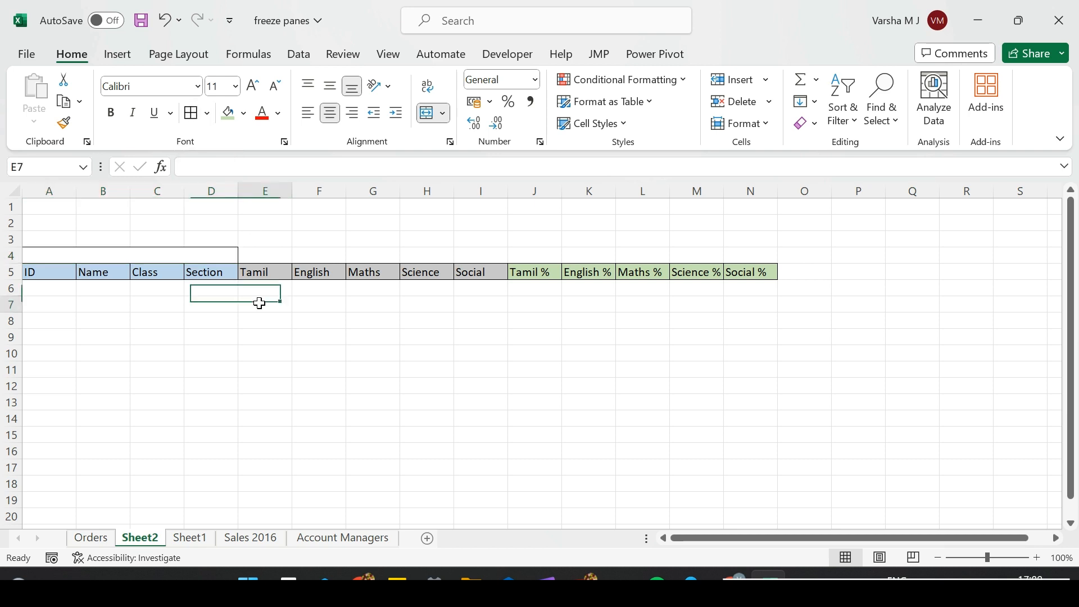
- Enter the heading BASIC DETAILS in the merged cell A4:D4
left_click(207, 252)
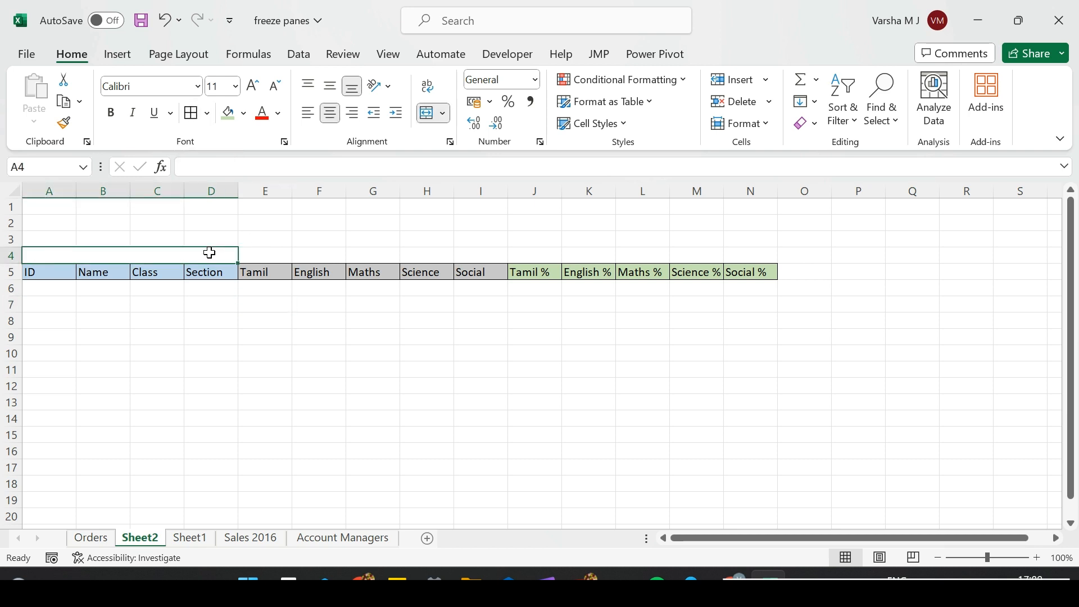
type("BAS")
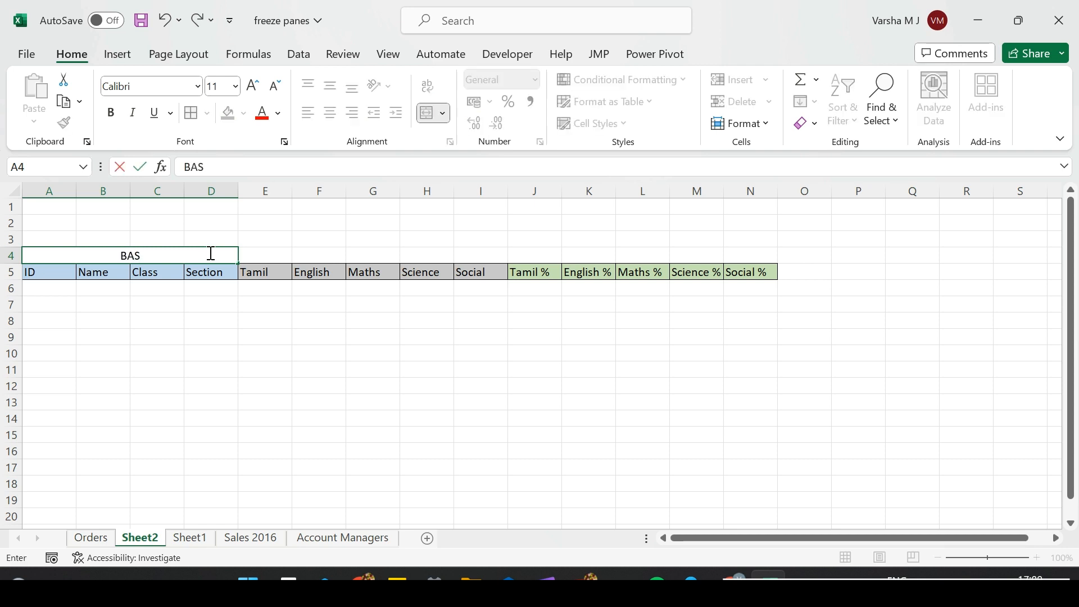
type("IC DEATILS")
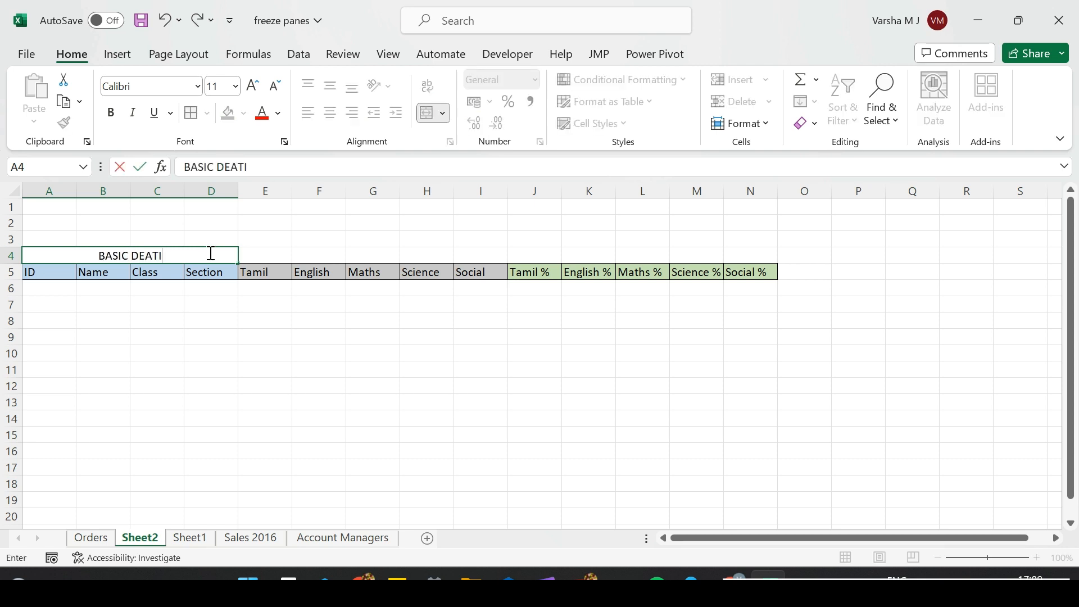
left_click(264, 308)
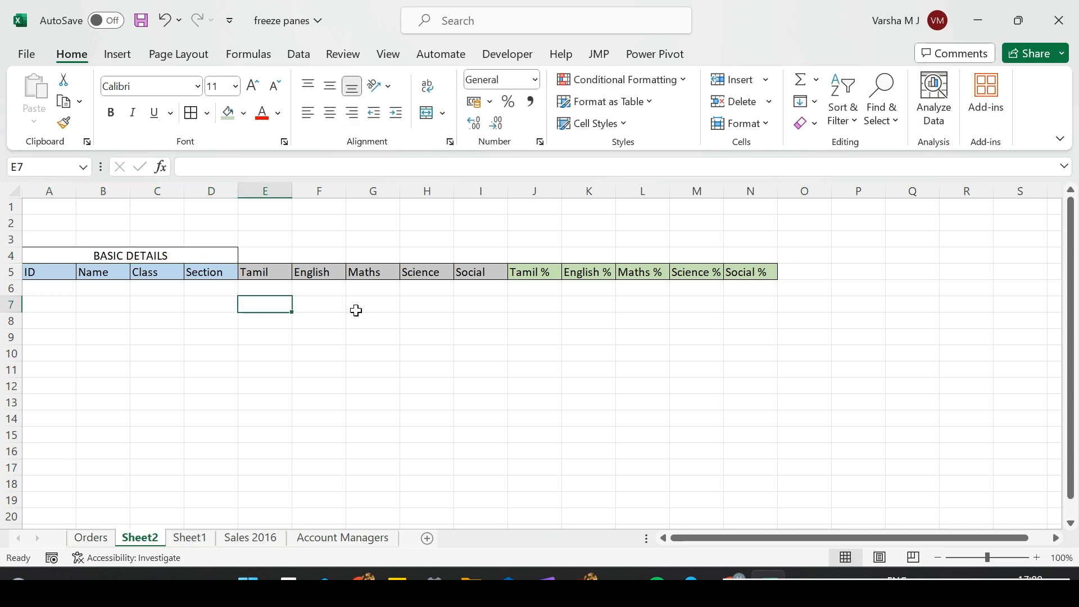
- Merge and center cells E4:I4 above the five subject headers from Tamil to Social
scroll(356, 310, "up", 3)
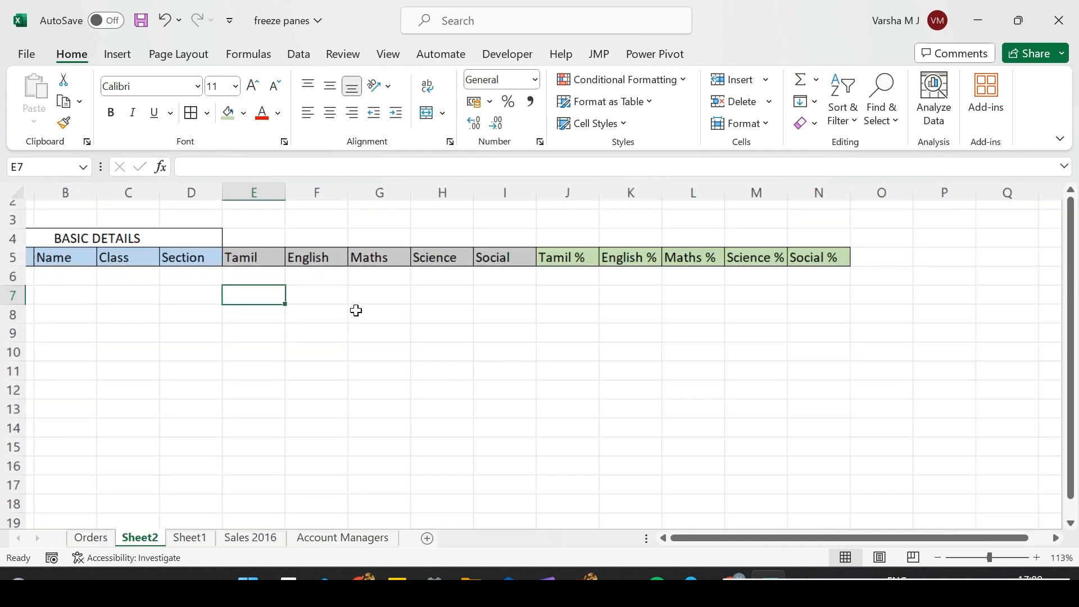
scroll(356, 310, "up", 1)
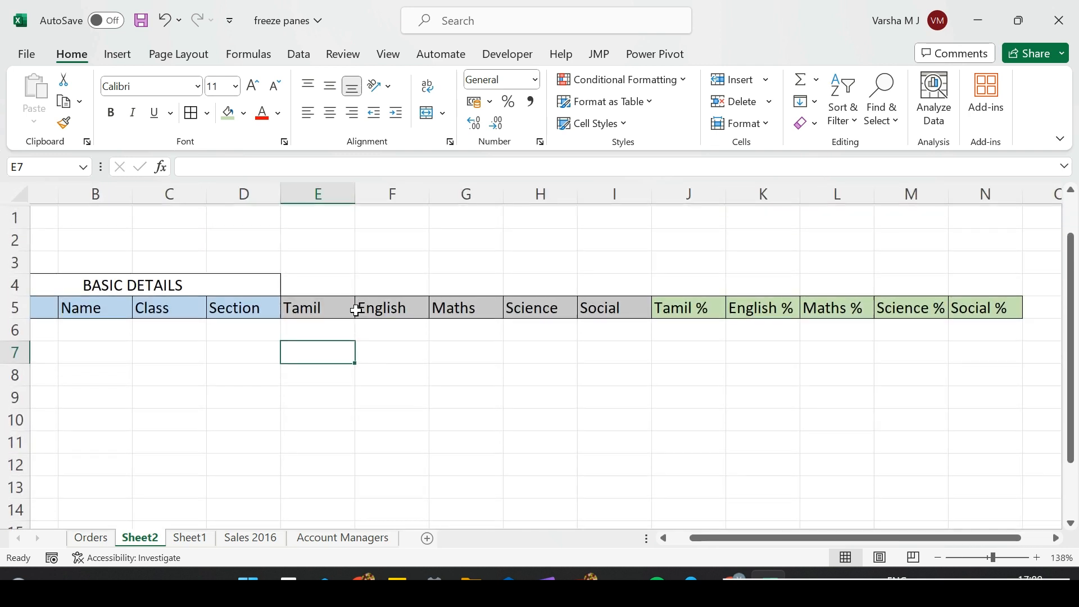
scroll(355, 310, "left", 1)
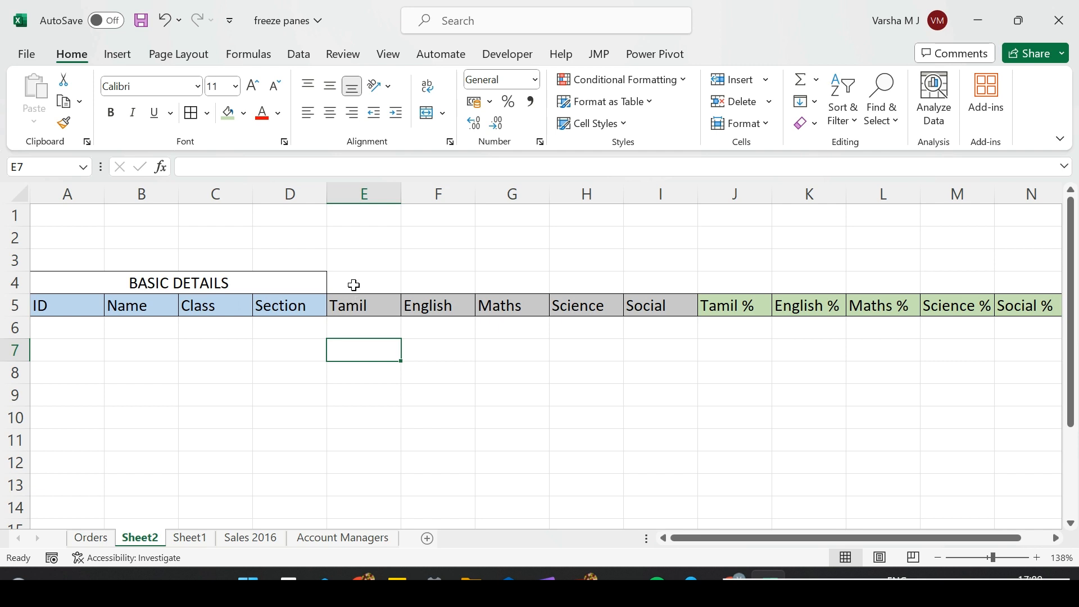
left_click(354, 286)
left_click(663, 280, "shift")
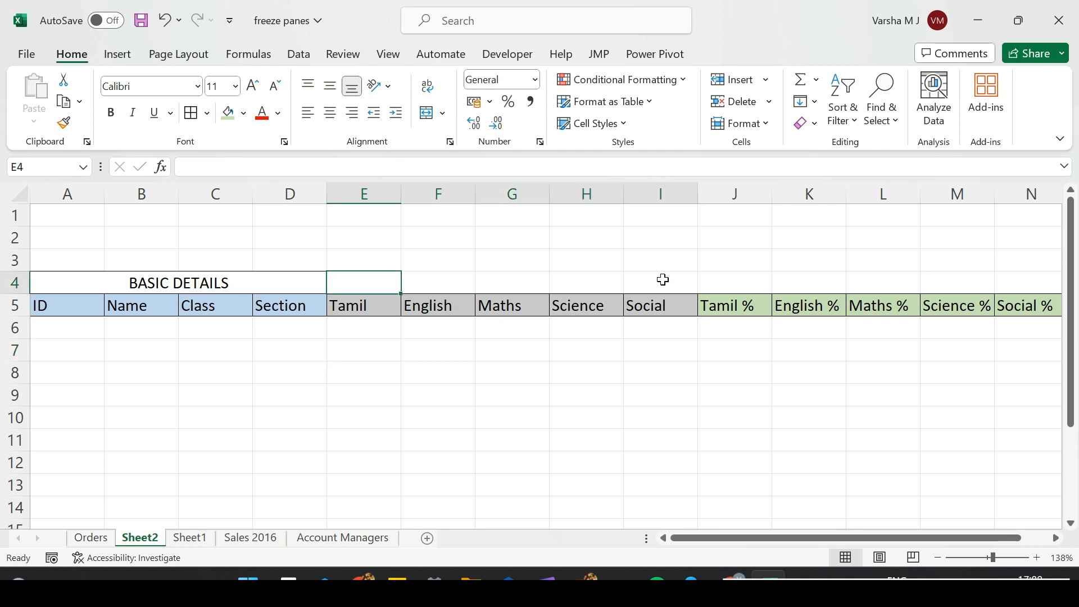
left_click(435, 113)
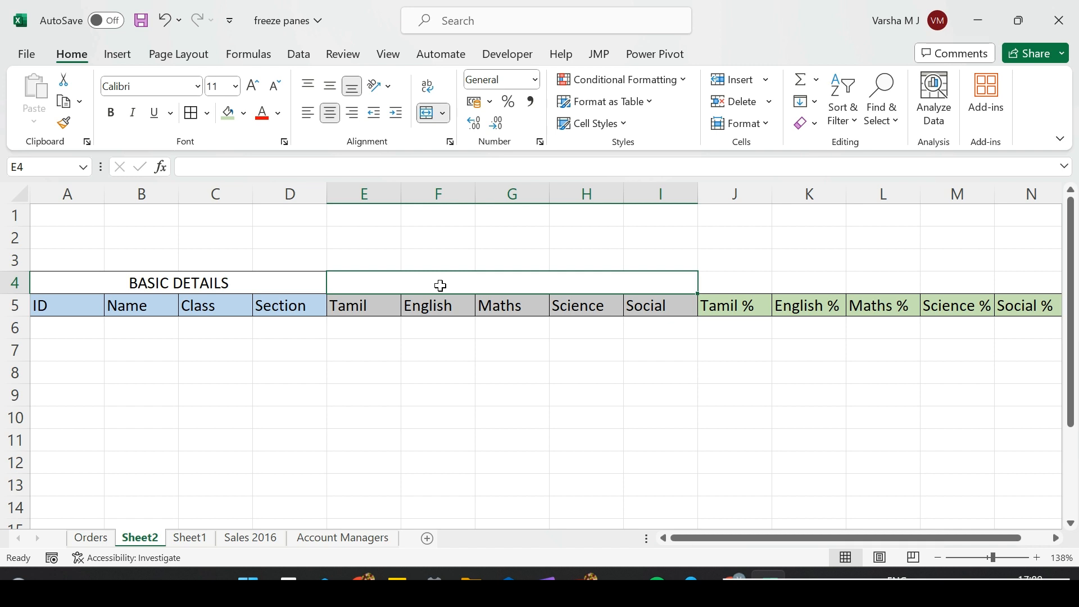
- Enter the heading MARKS in the merged cell E4:I4 and apply borders to it
type("MARKS")
key("Tab")
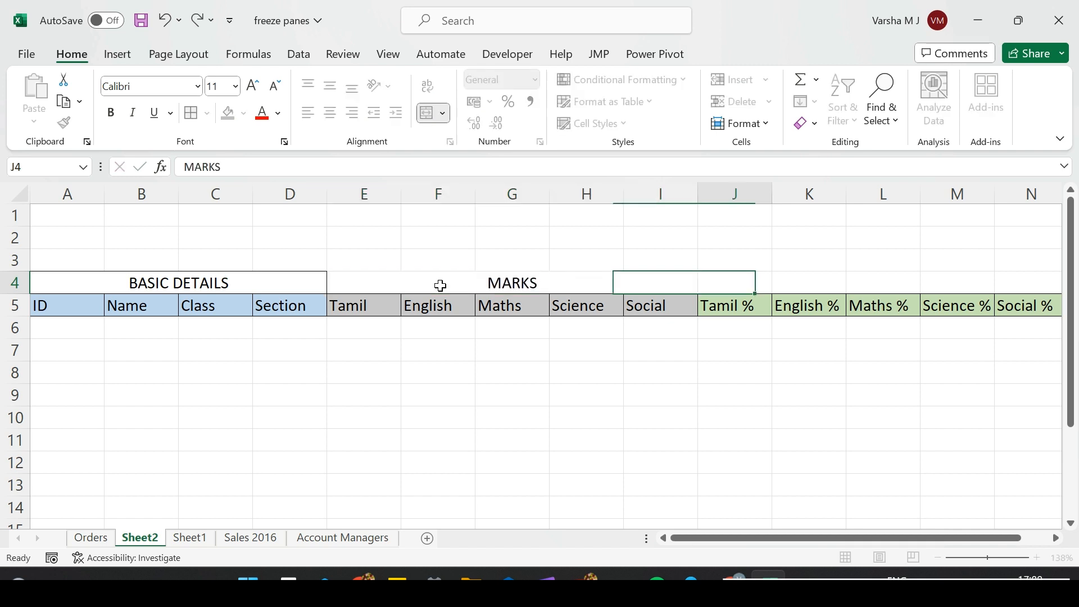
left_click(440, 286)
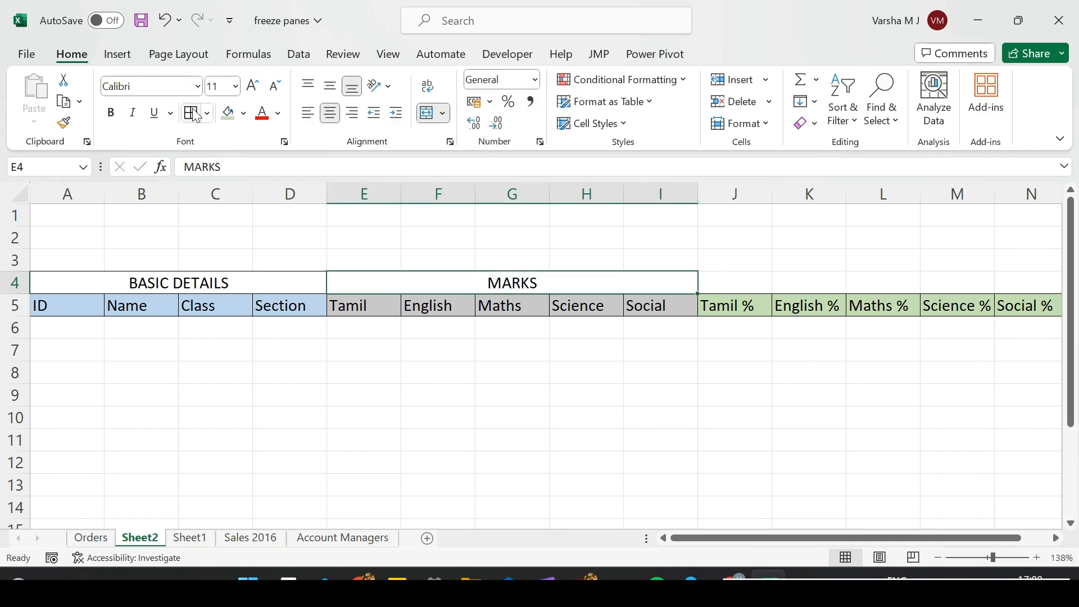
- Merge and center cells J4:N4 above the subject percentage headers from Tamil % to Social %
scroll(782, 280, "right", 1)
left_click(672, 282)
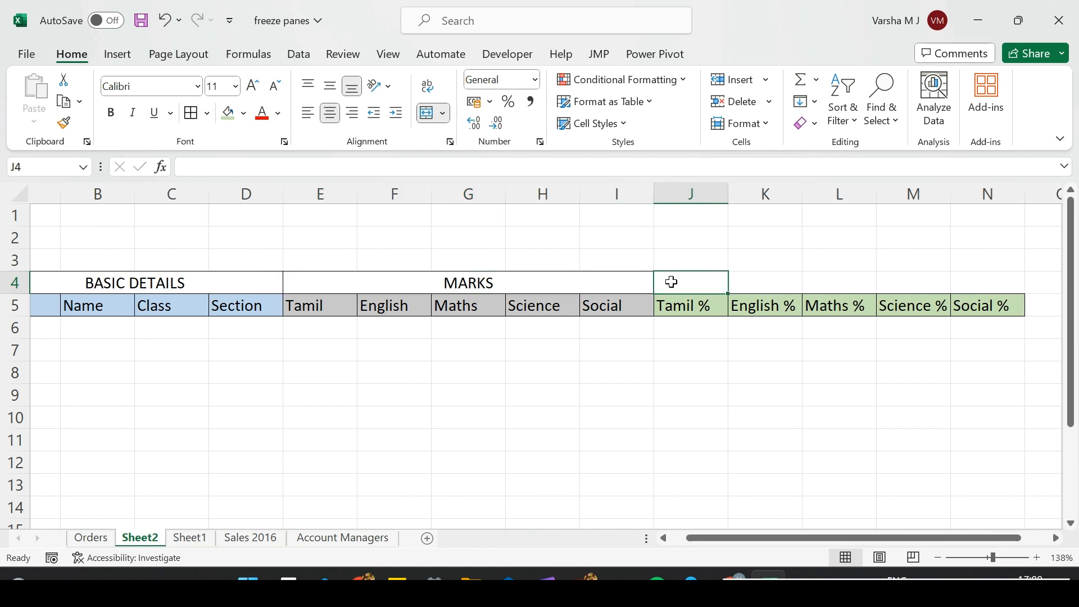
left_click(988, 285, "shift")
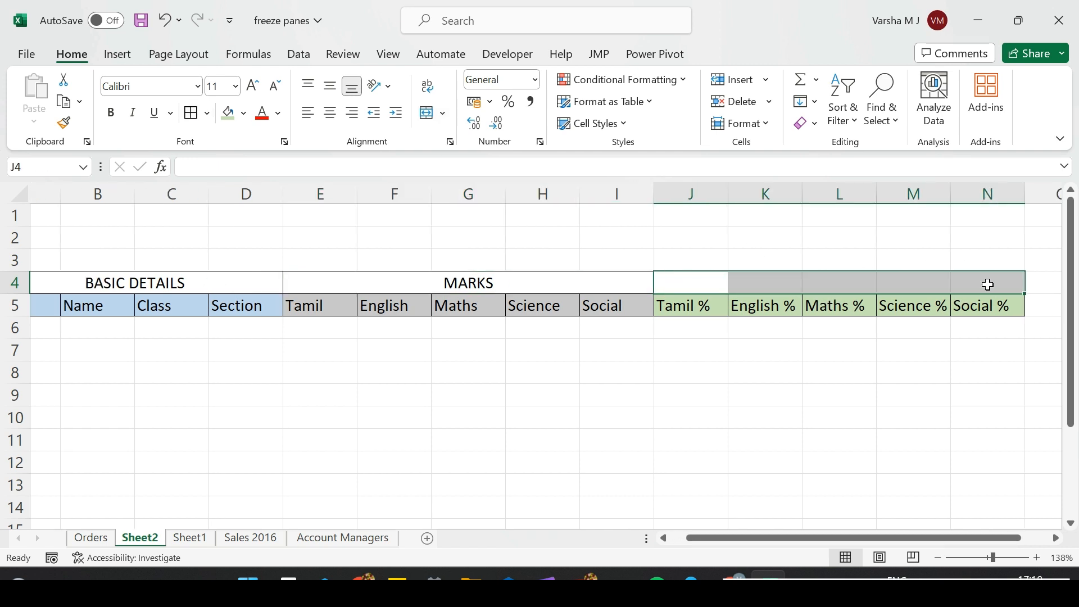
left_click(431, 121)
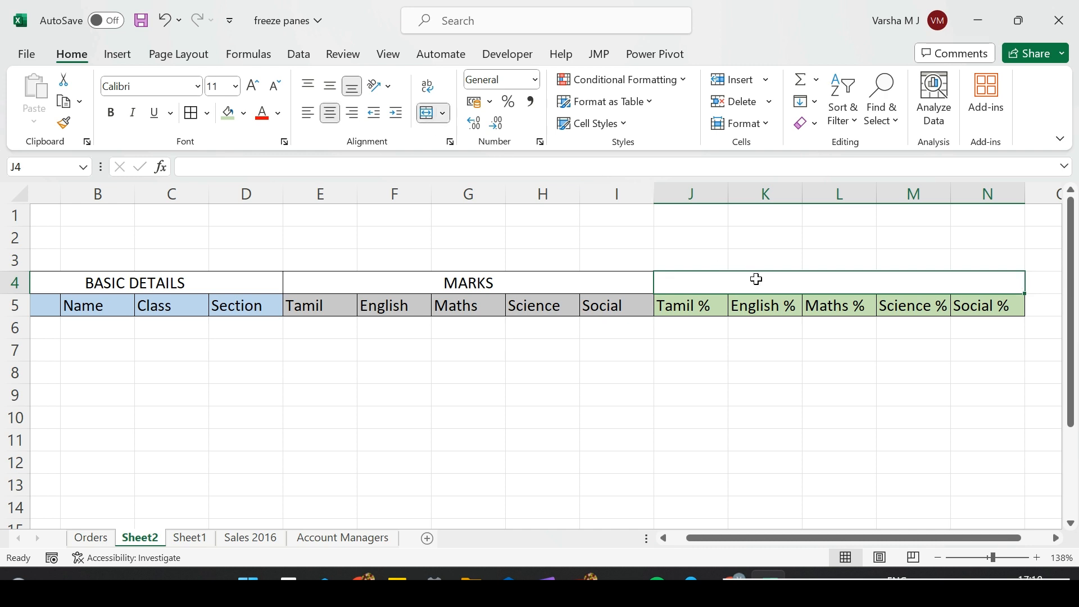
- Enter the heading PERCENTAGE in the merged cell J4:N4 and apply borders to it
type("PERCENTAGE")
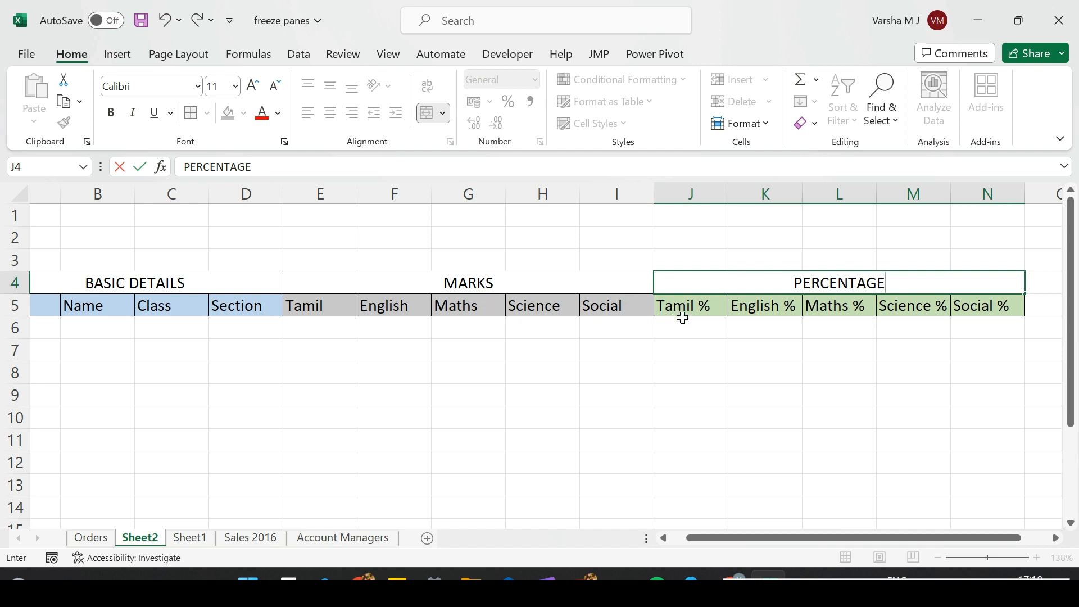
left_click(686, 345)
left_click(703, 286)
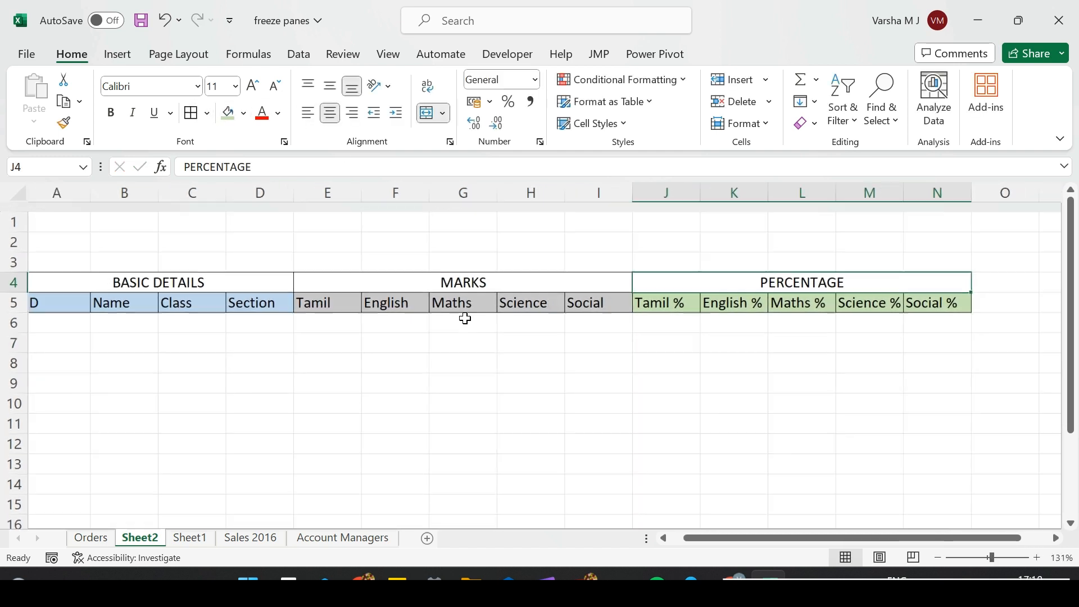
left_click(492, 334)
scroll(492, 336, "down", 3)
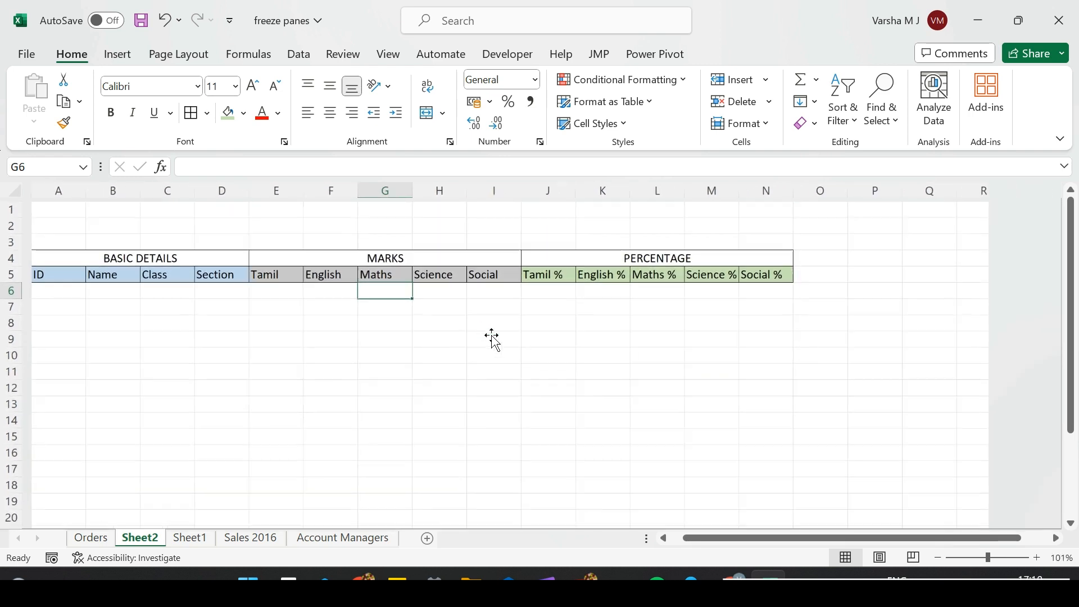
scroll(345, 337, "left", 1)
left_click(361, 306)
left_click(378, 319)
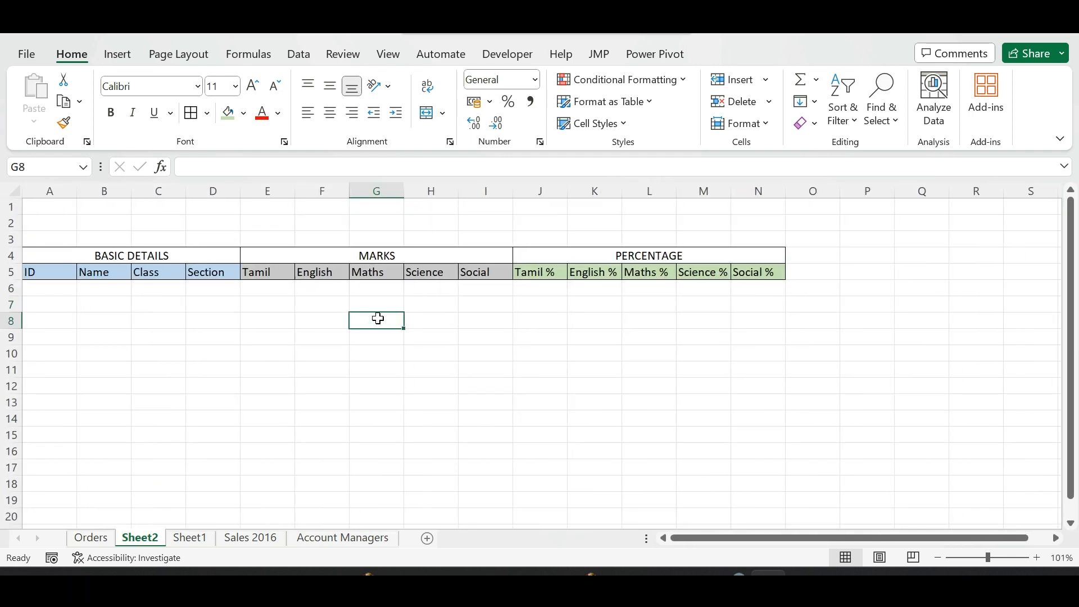
left_click(443, 114)
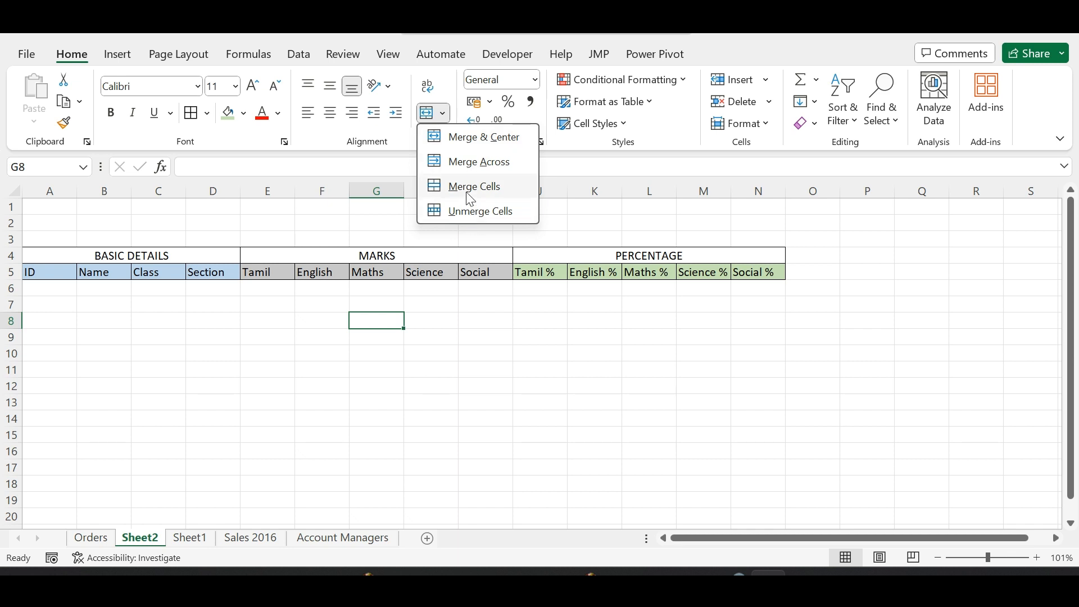
left_click(410, 341)
- Enter the sample text ABCD in cell H10 below the table headers
left_click(423, 348)
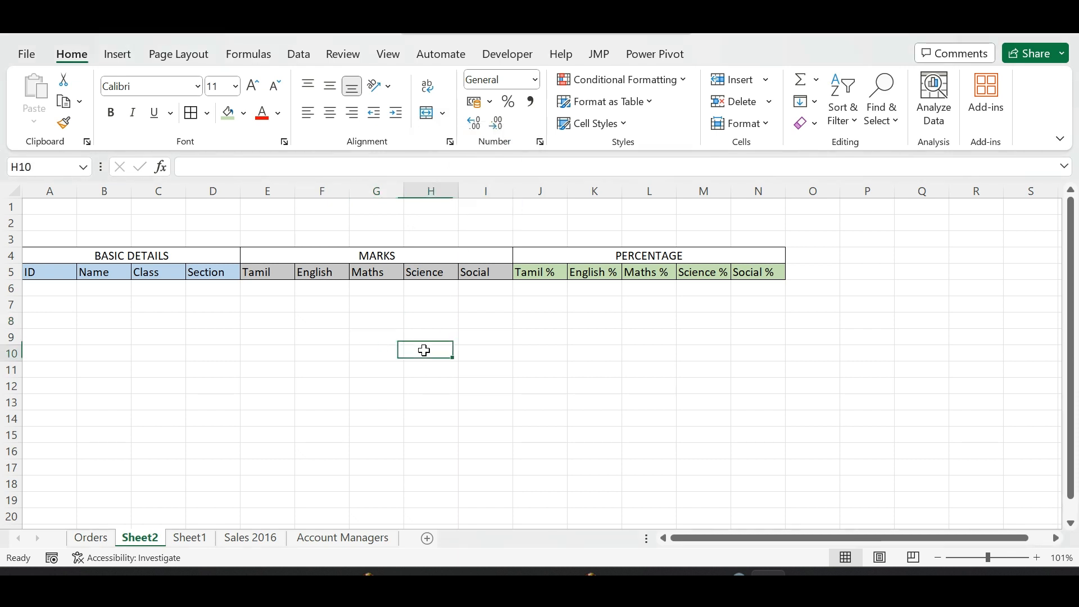
type("ABCD")
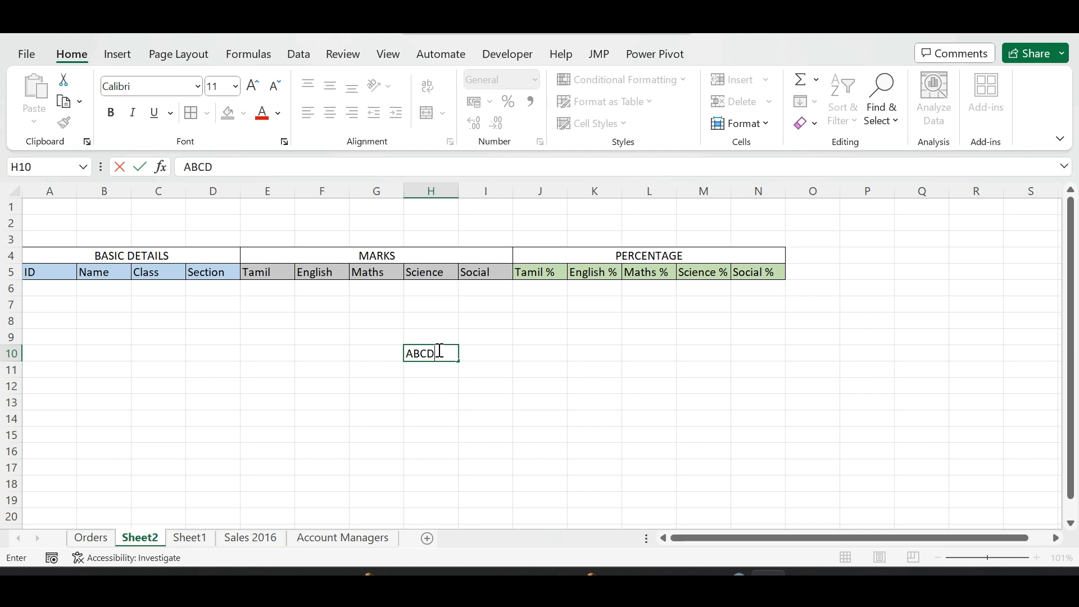
left_click(509, 367)
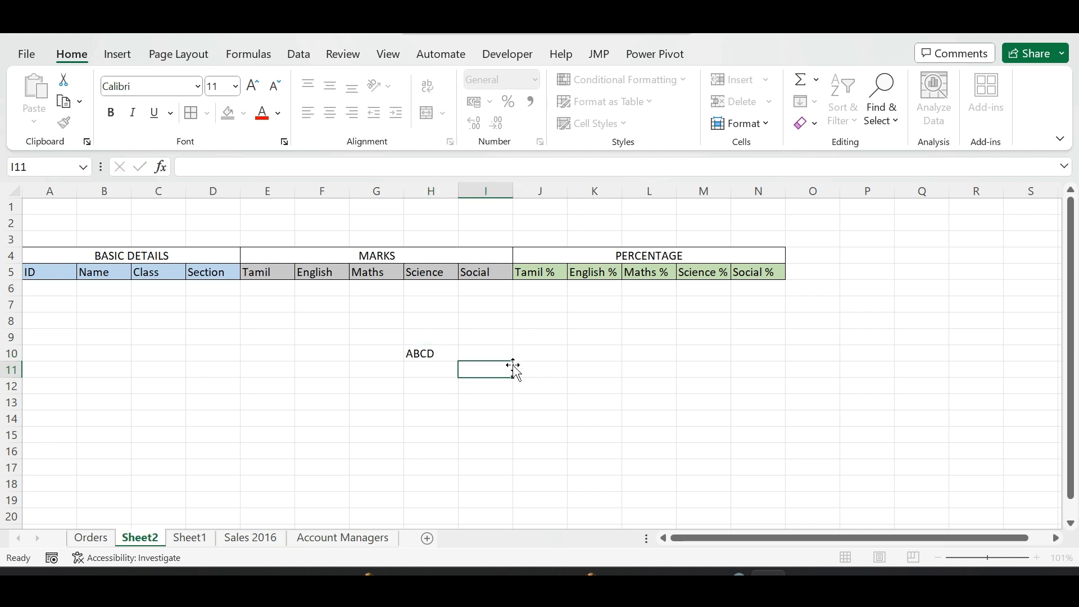
- Merge and center the cell range H10:I13 containing the ABCD text
left_click(420, 353)
mouse_move(431, 354)
left_mouse_down()
mouse_move(489, 378)
mouse_move(502, 409)
left_mouse_up()
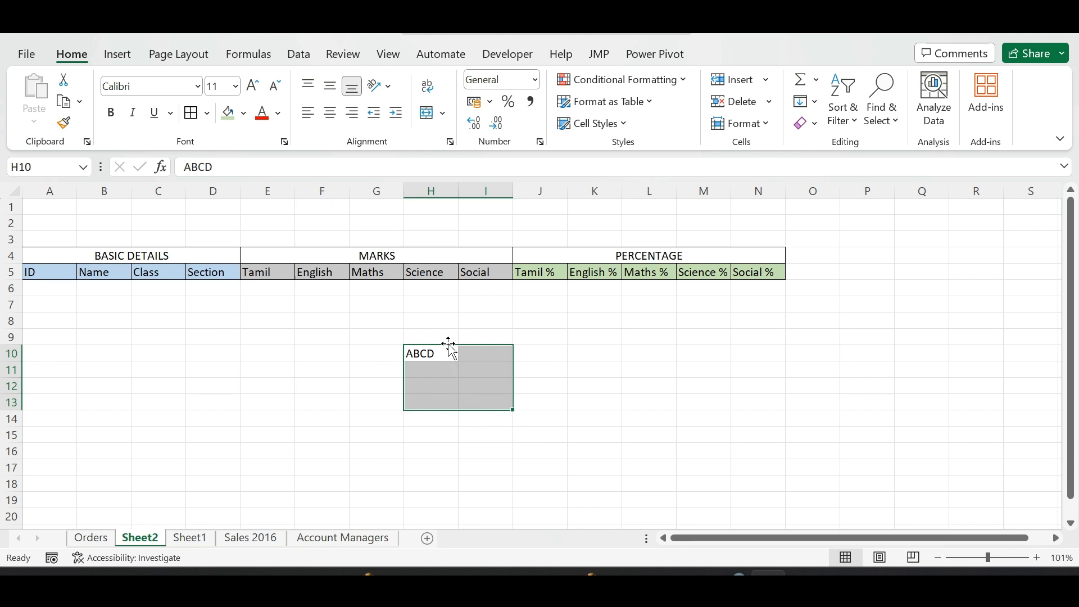
left_click(443, 114)
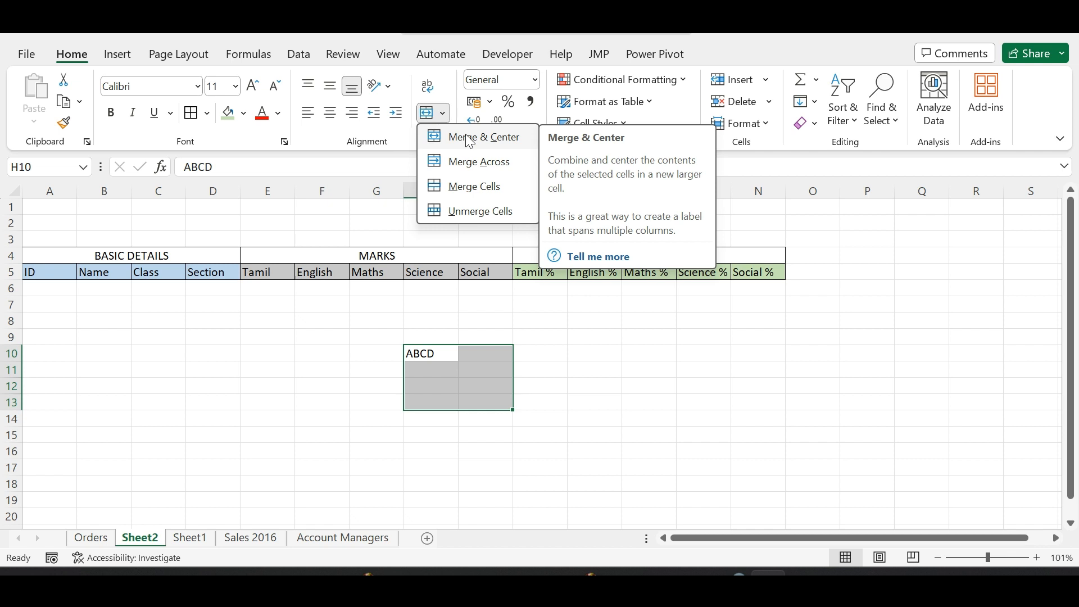
left_click(487, 137)
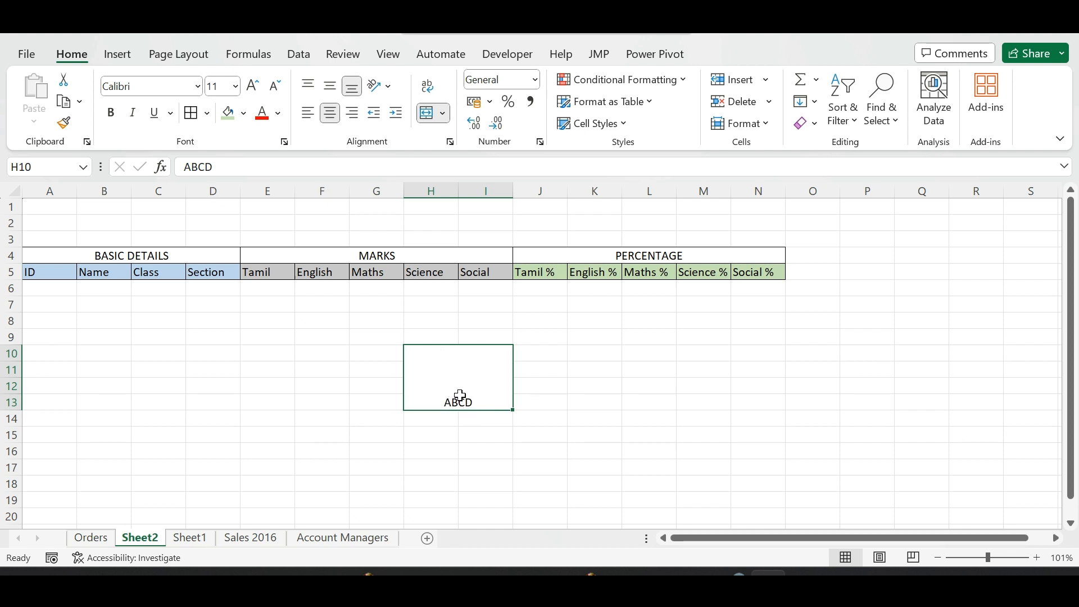
- Unmerge the merged and centered ABCD block back into separate cells
left_click(443, 114)
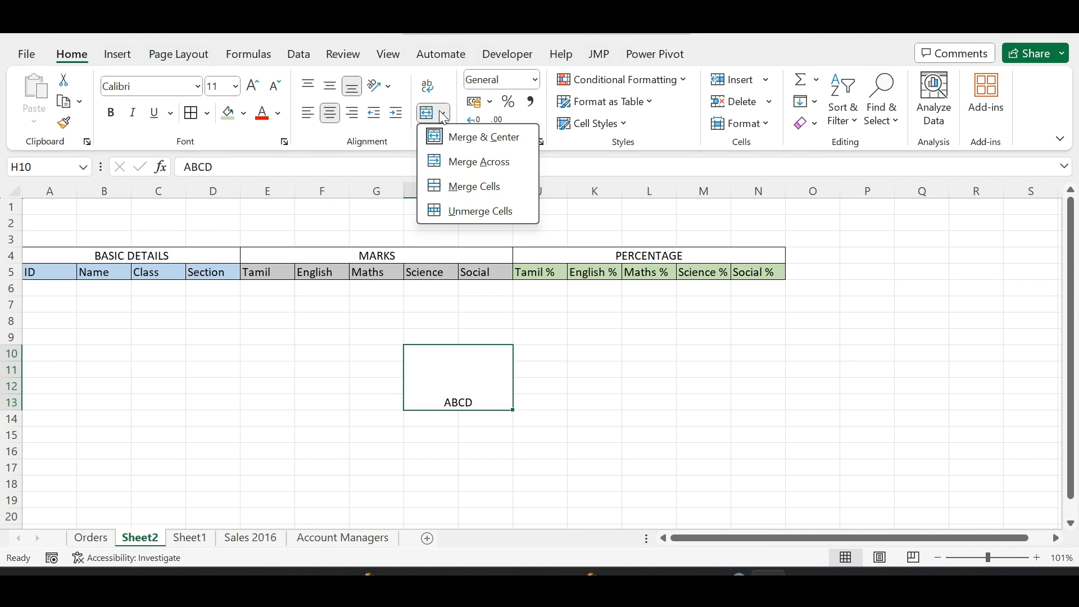
left_click(494, 216)
left_click(520, 356)
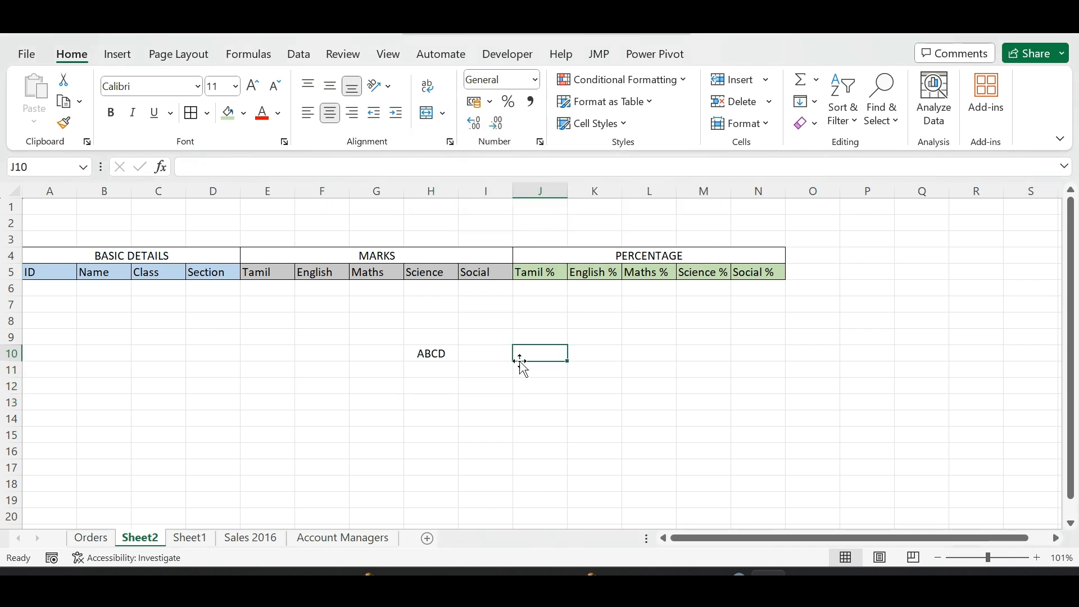
left_click_drag(436, 354, 503, 410)
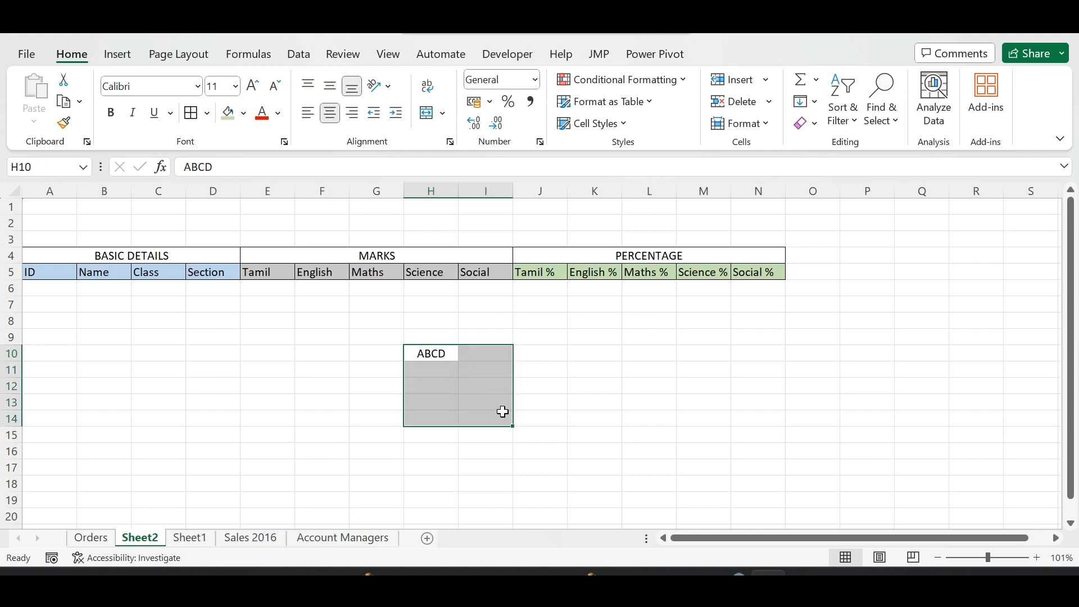
left_click(448, 353)
key("F2")
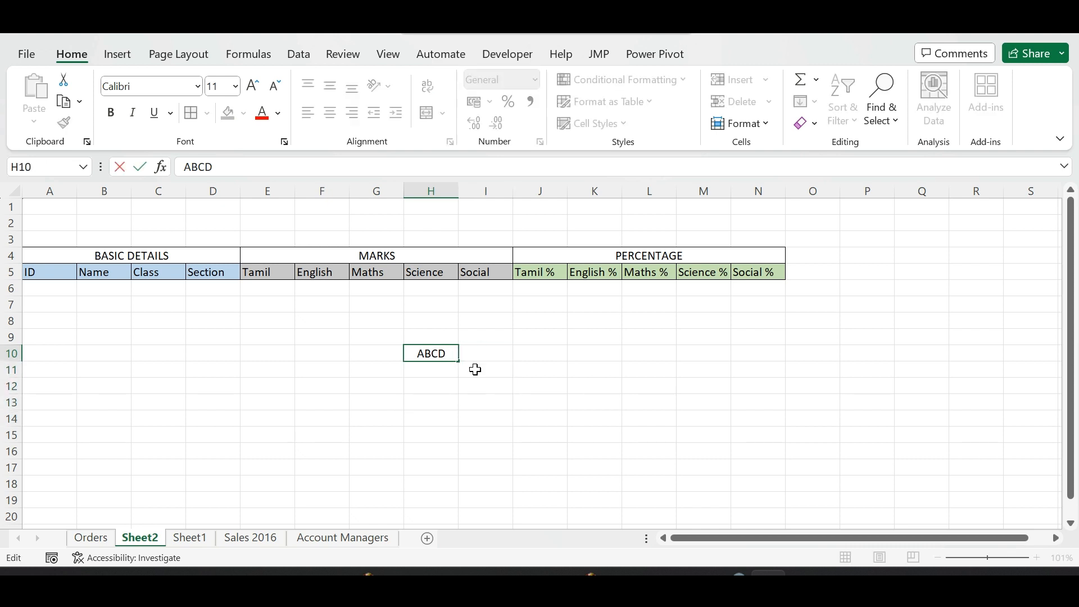
left_click(475, 370)
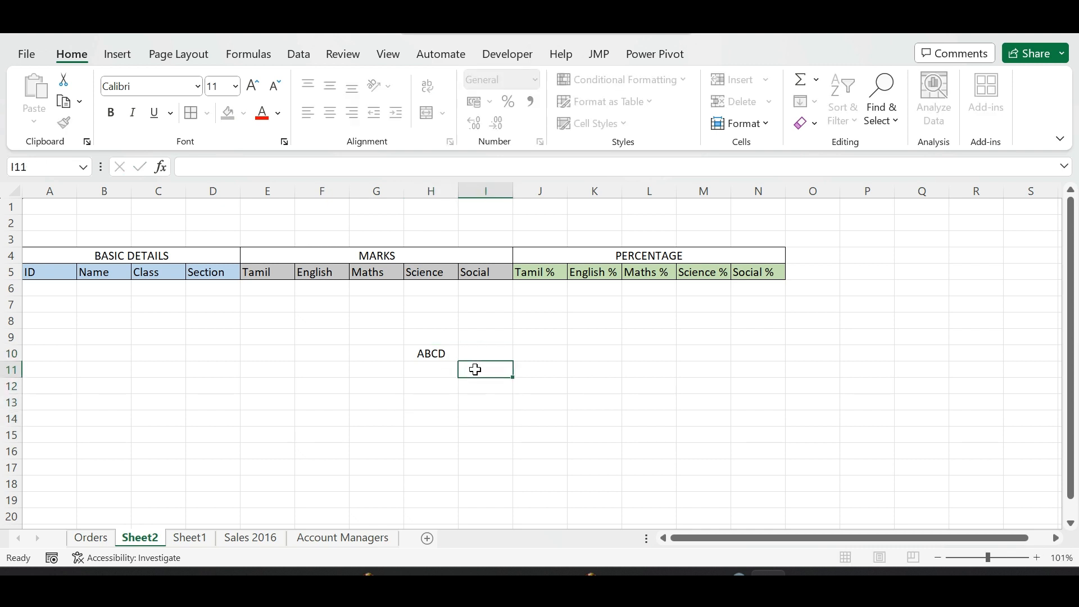
- Apply Merge Across to H10:I13 so that each row is merged separately
scroll(475, 369, "up", 2)
left_click_drag(427, 358, 494, 412)
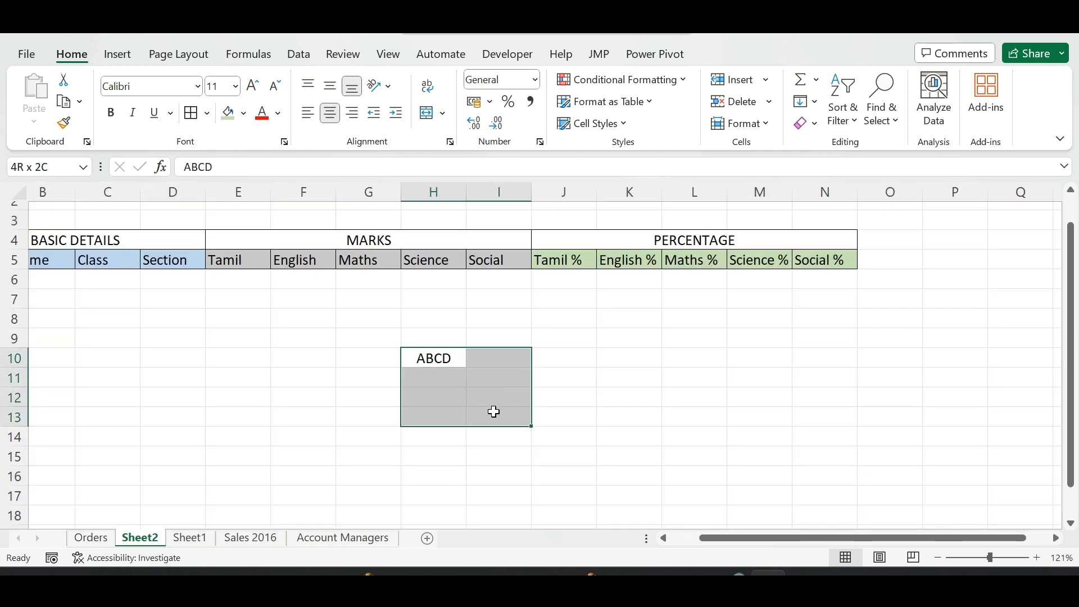
left_click(443, 113)
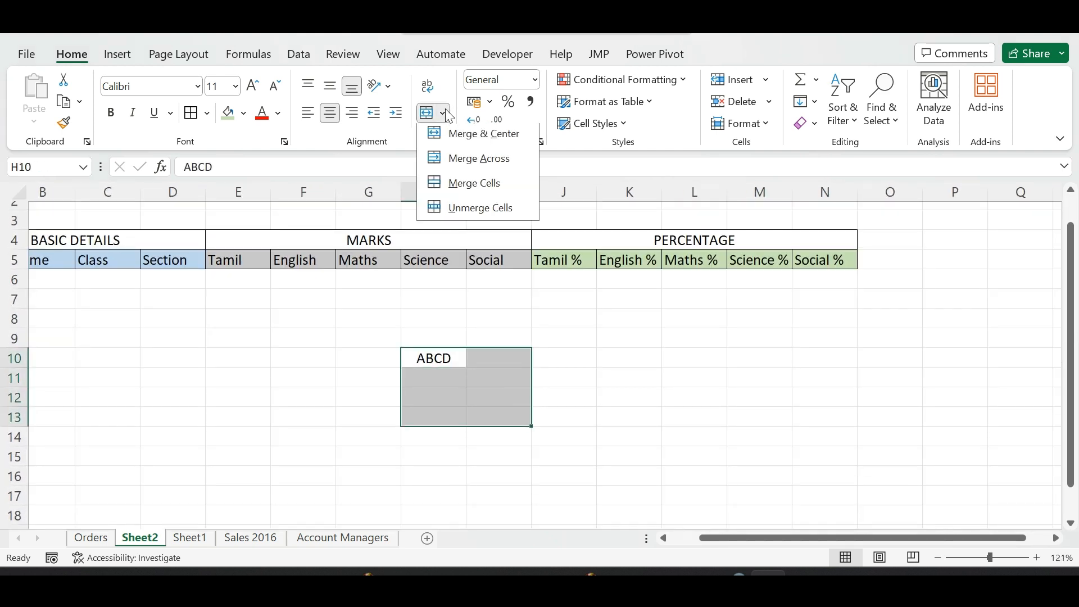
left_click(480, 163)
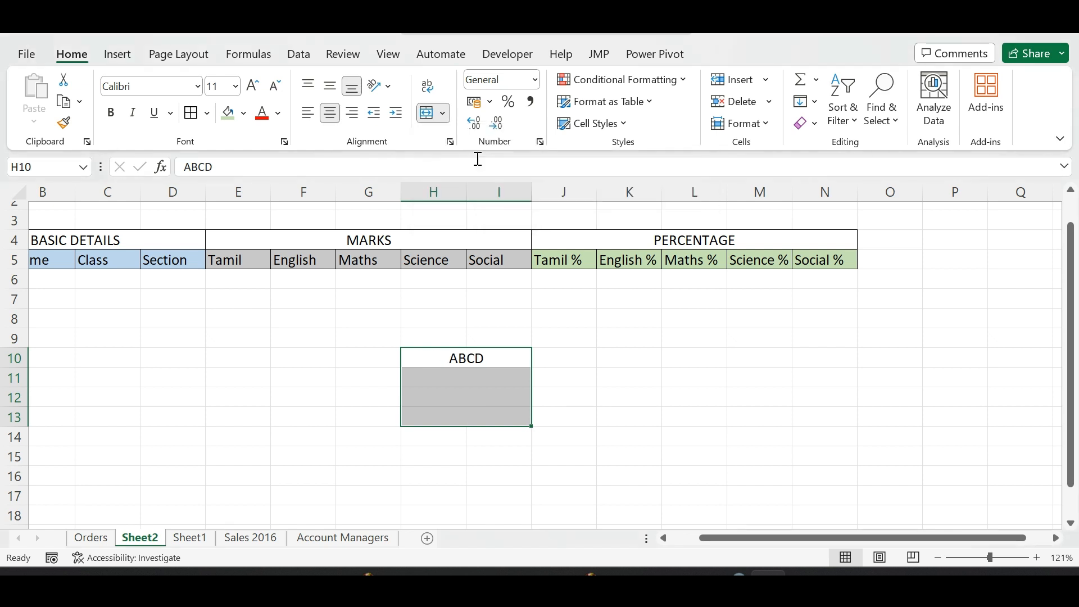
left_click(493, 358)
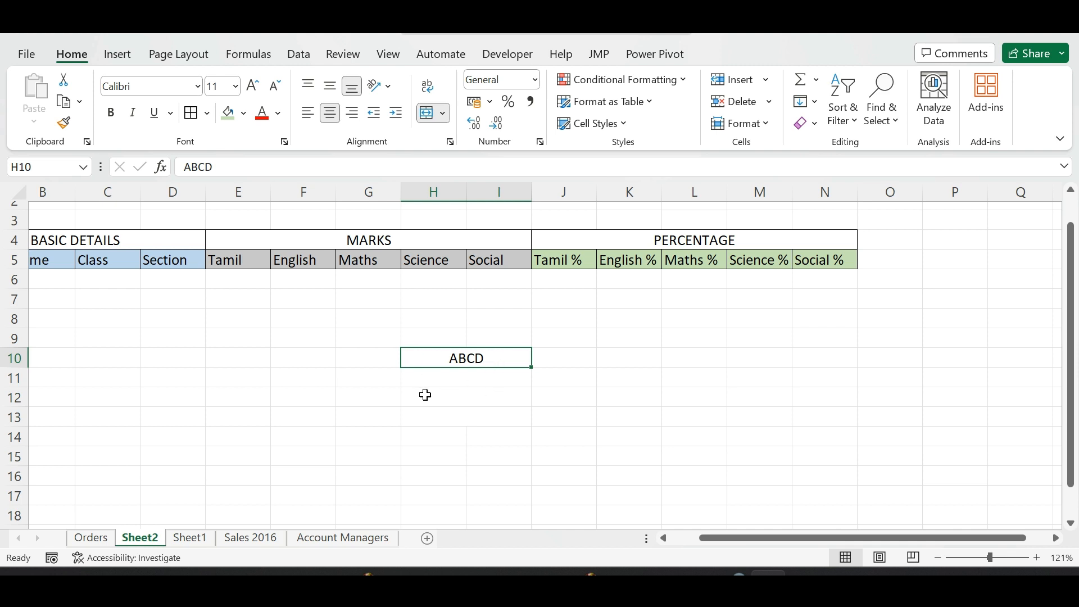
- Apply all borders to the row-by-row merged cells in H10:I13
left_click_drag(513, 357, 515, 414)
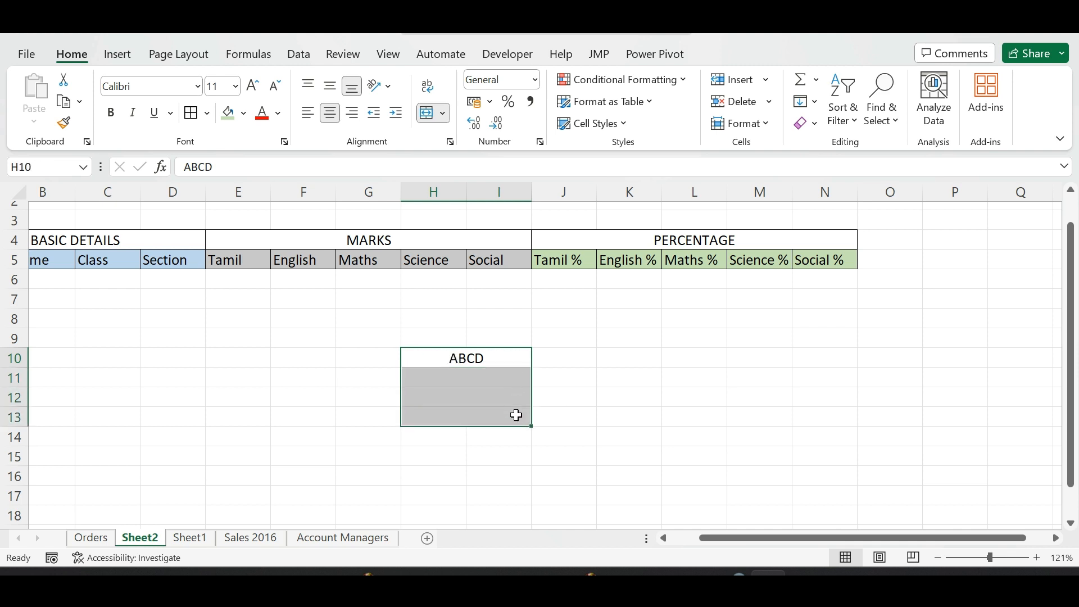
left_click(190, 115)
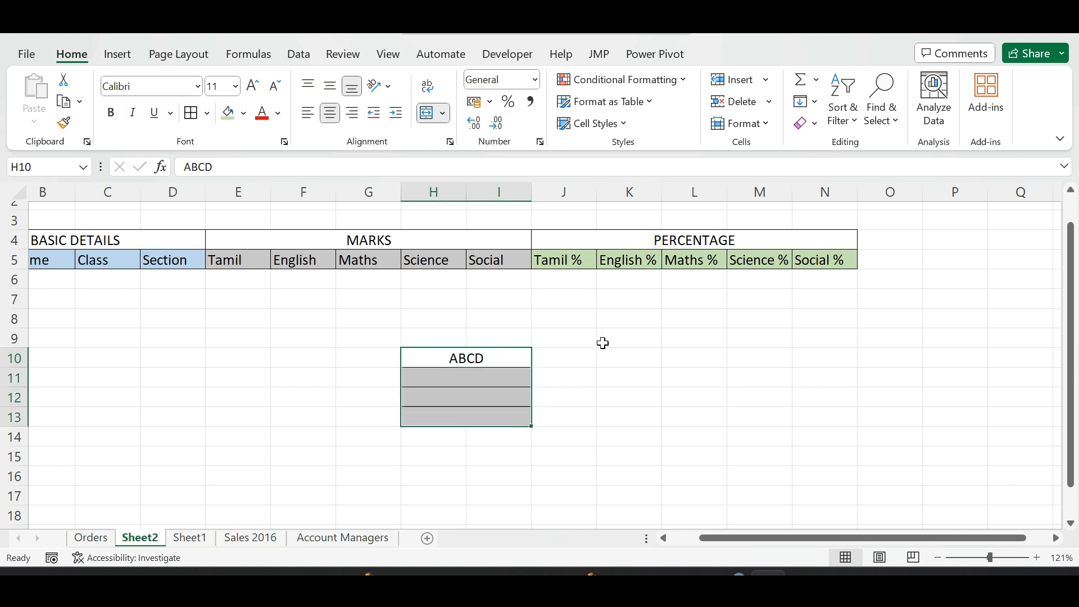
left_click_drag(601, 342, 598, 368)
left_click(462, 358)
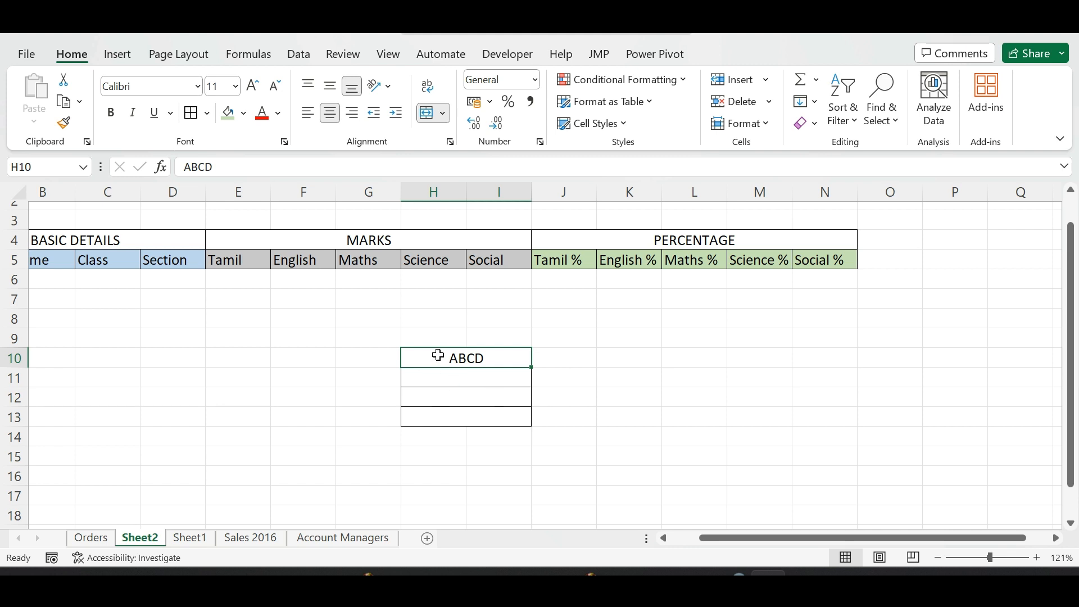
- Unmerge the bordered rows in H10:I13 into individual cells
mouse_move(438, 355)
left_mouse_down()
mouse_move(489, 406)
mouse_move(491, 426)
left_mouse_up()
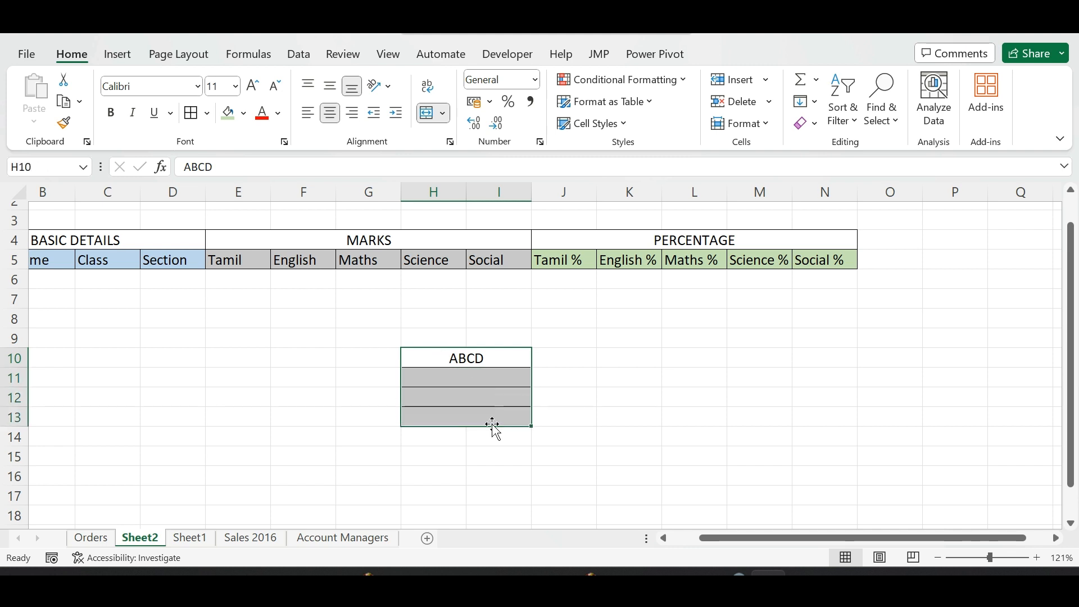
left_click(445, 114)
left_click(471, 209)
left_click(457, 217)
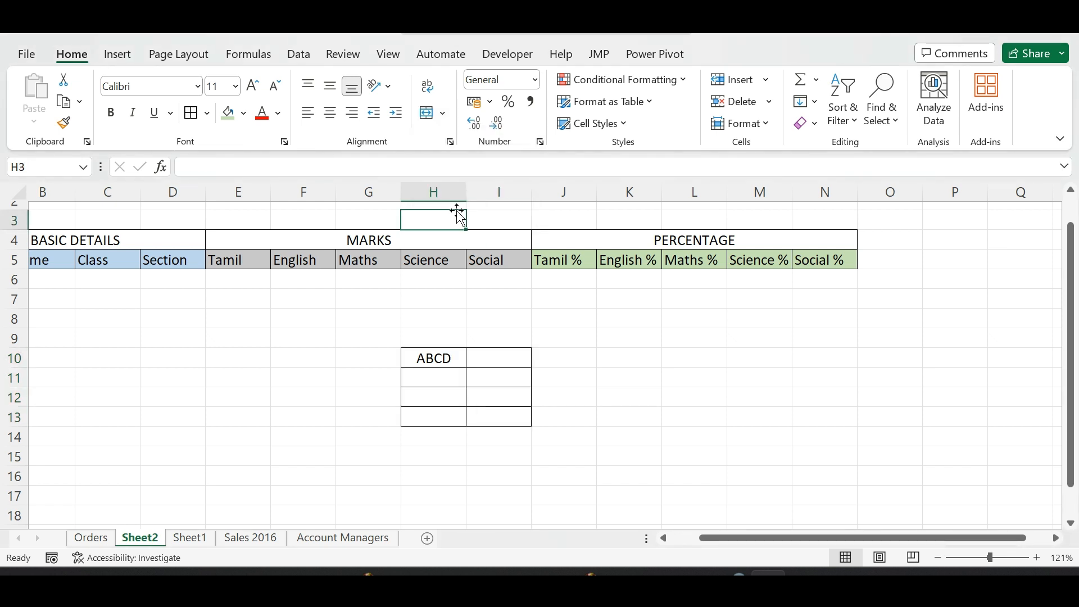
left_click(456, 324)
- Combine the bordered range H10:I13 into one cell with the Merge Cells option
left_click_drag(440, 362, 500, 424)
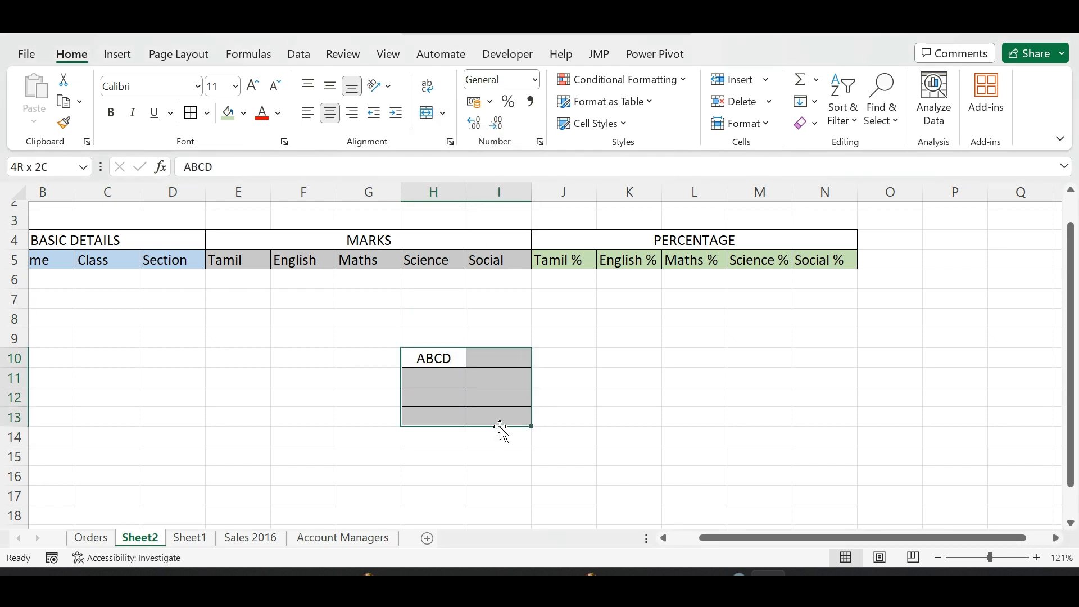
left_click(443, 114)
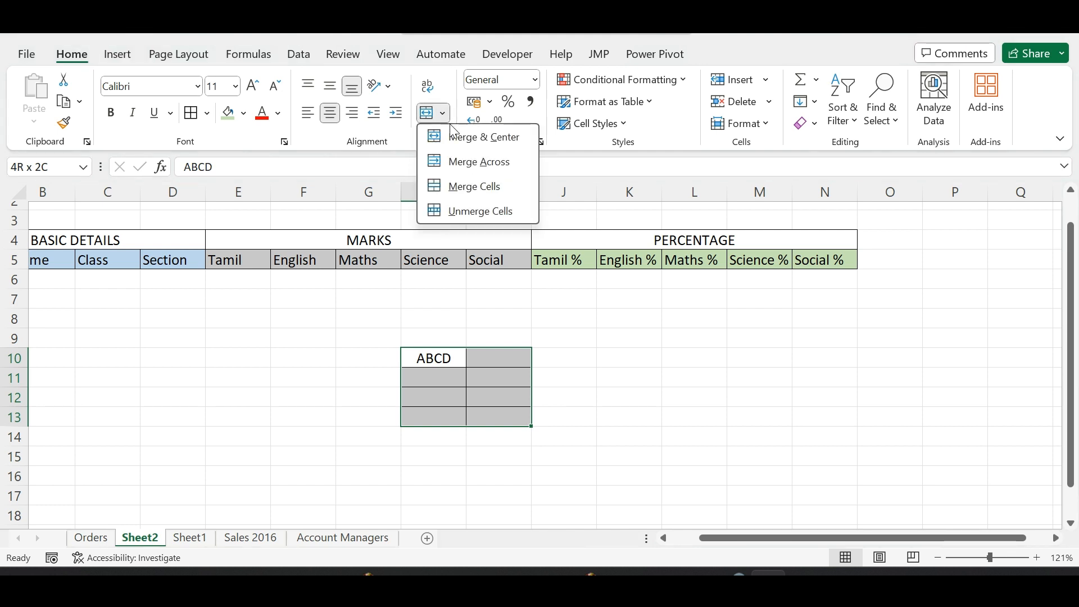
left_click(462, 188)
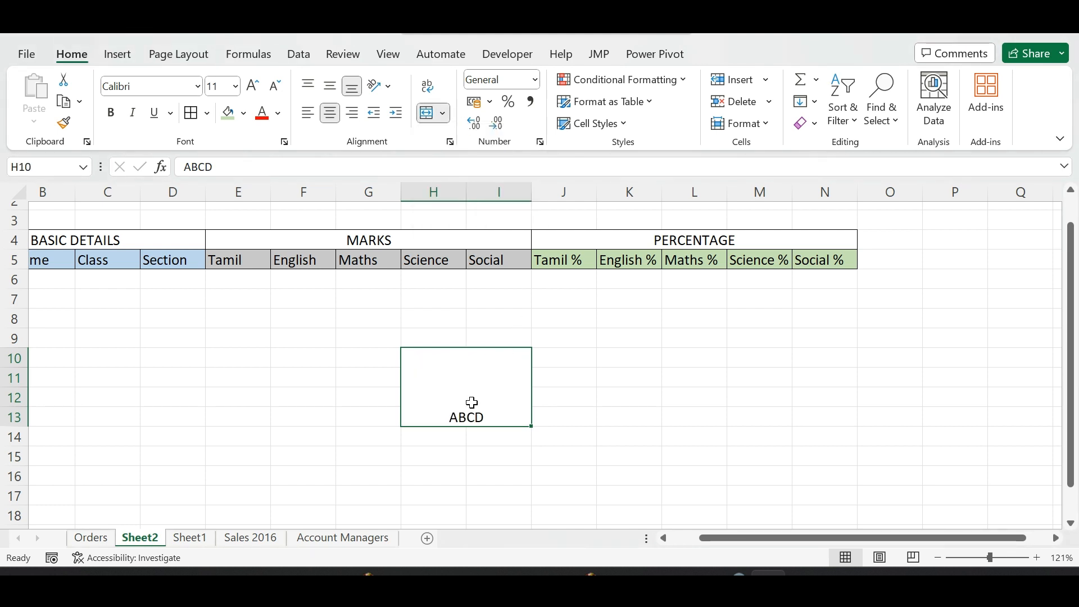
left_click(444, 114)
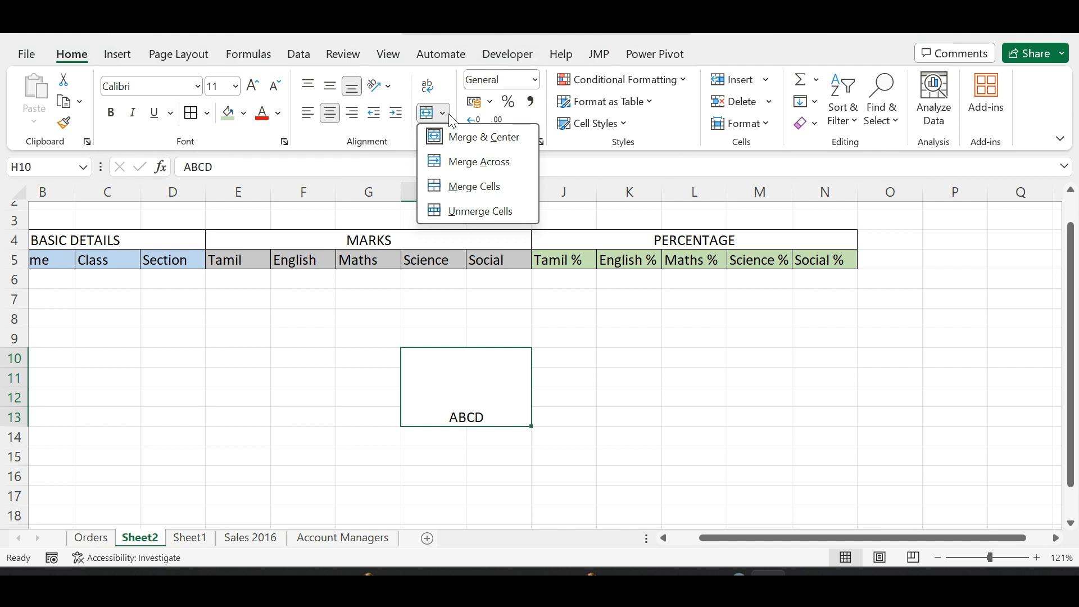
left_click(537, 347)
left_click(417, 341)
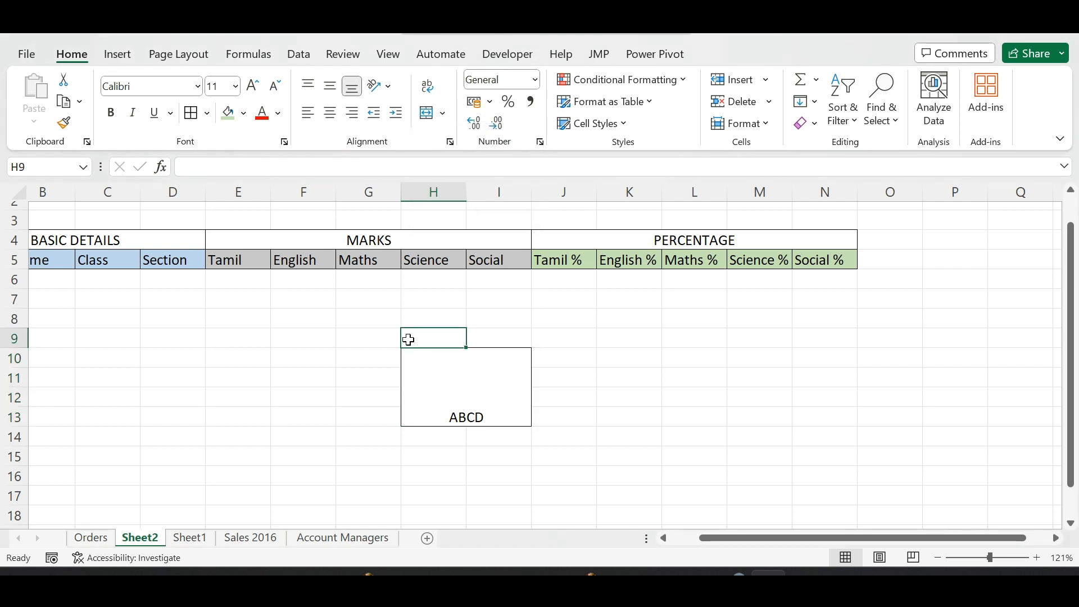
scroll(367, 332, "left", 2)
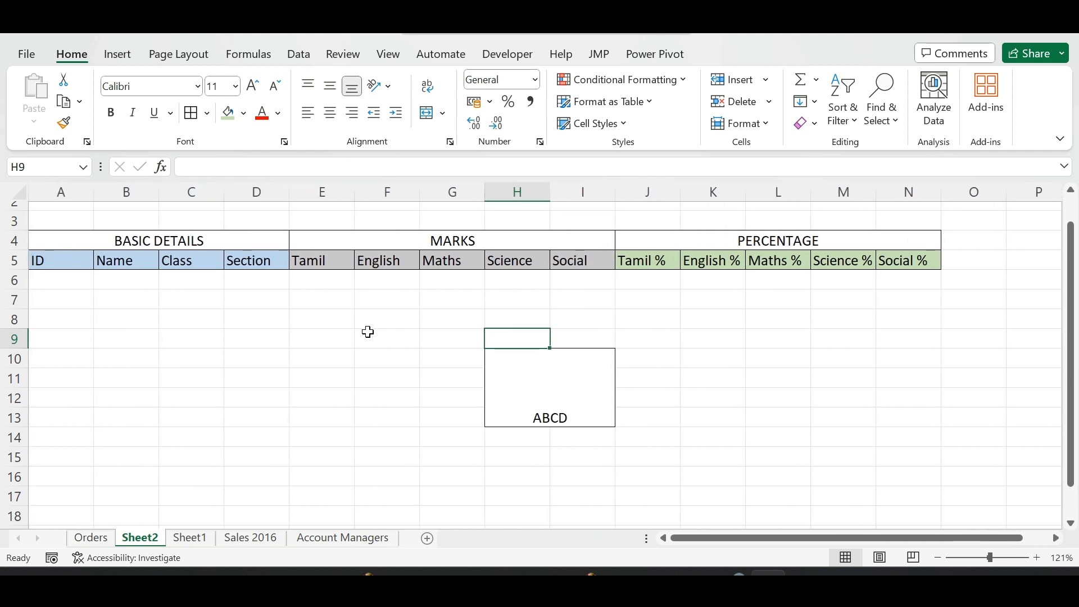